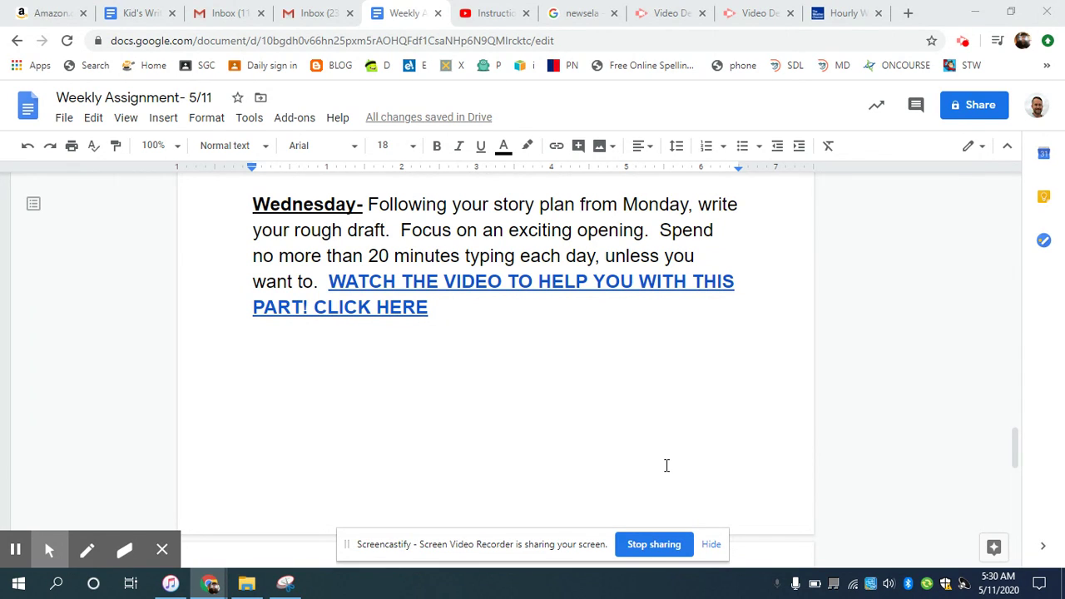
Add a blank line below the Wednesday video link with bold and italic turned off
click(495, 326)
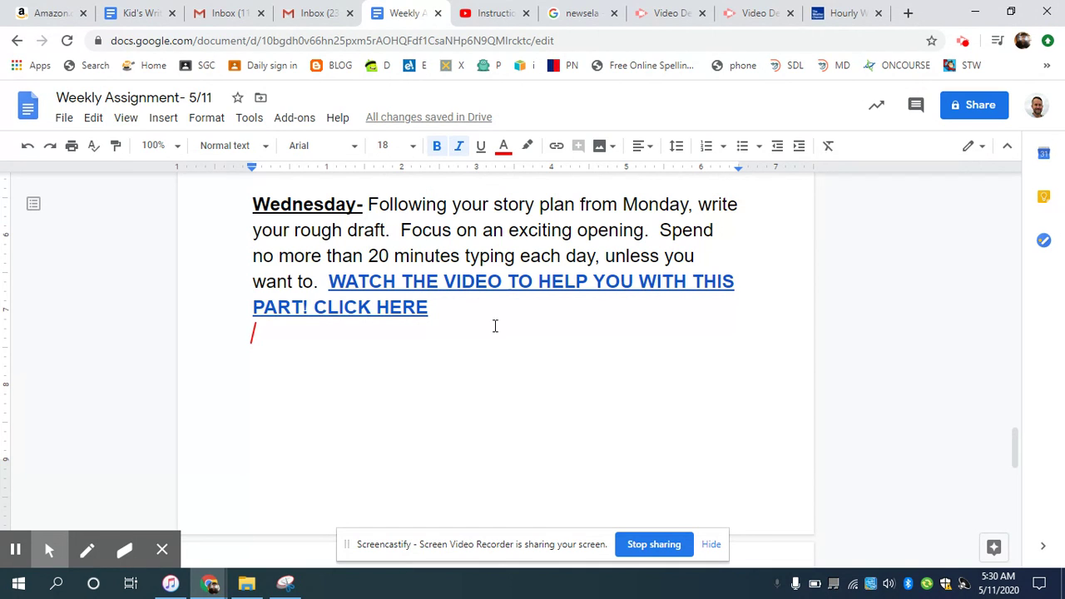
key(Return)
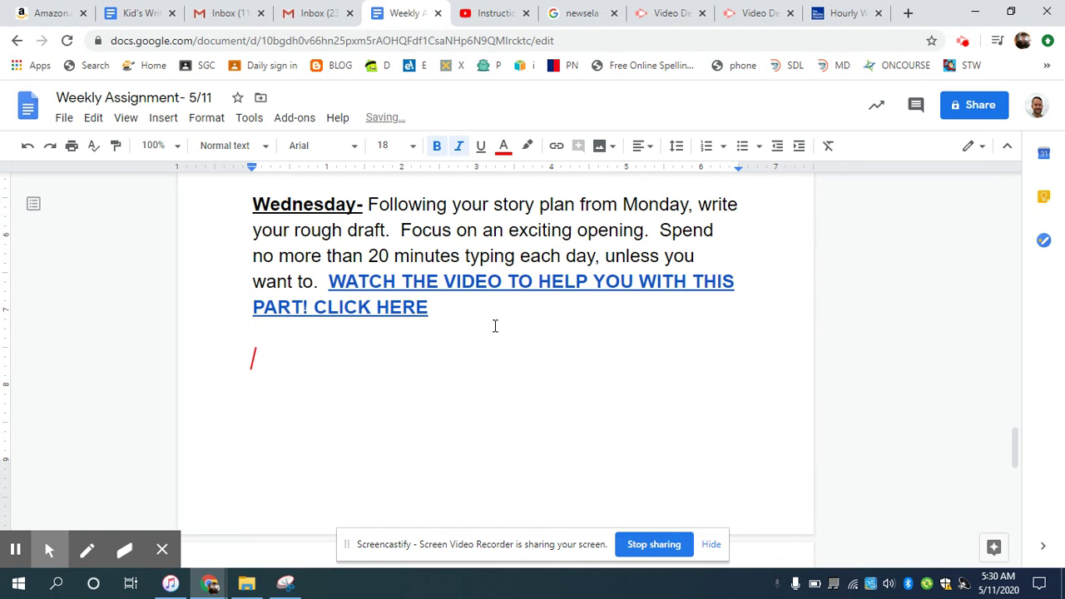
click(436, 150)
click(457, 152)
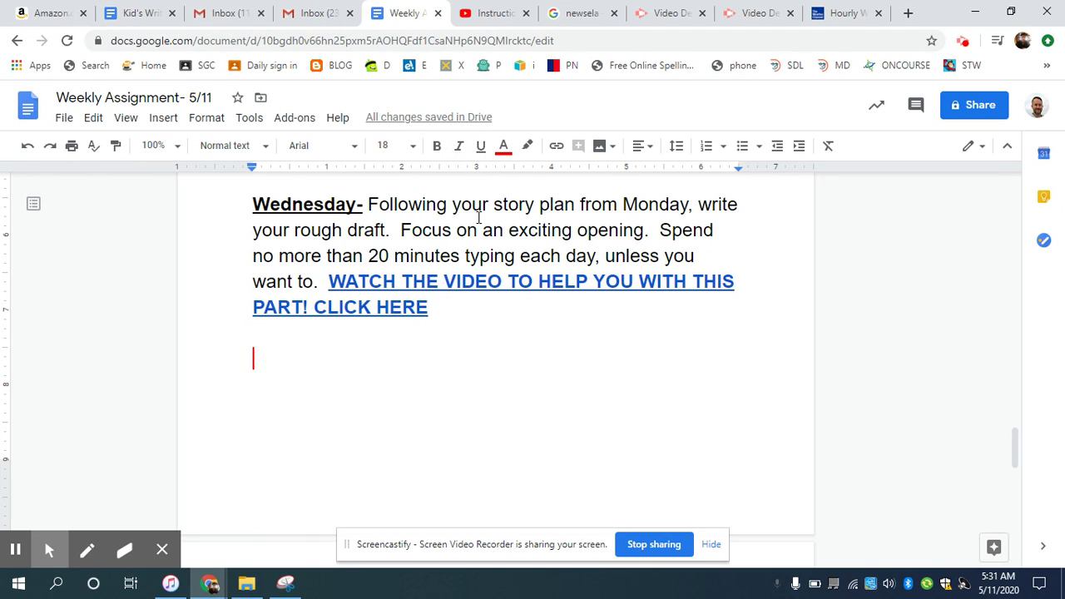
click(504, 147)
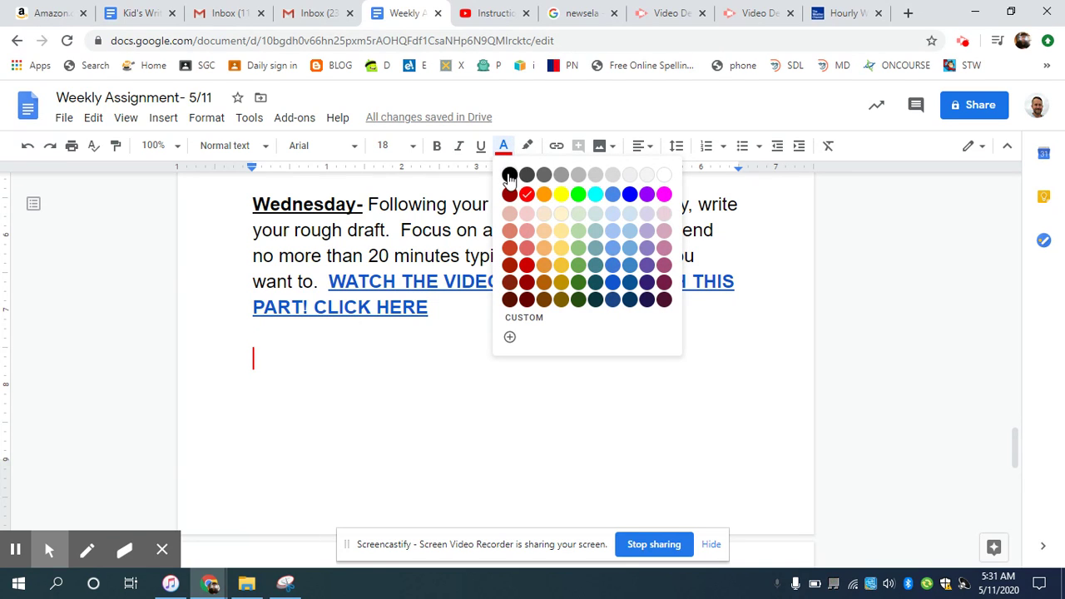
click(509, 174)
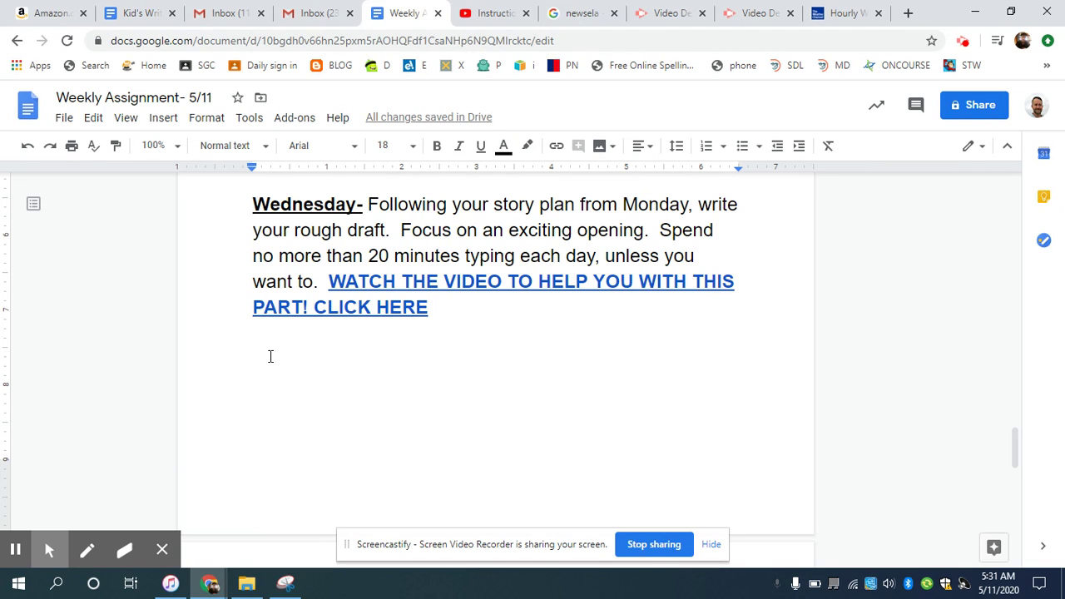
text(O)
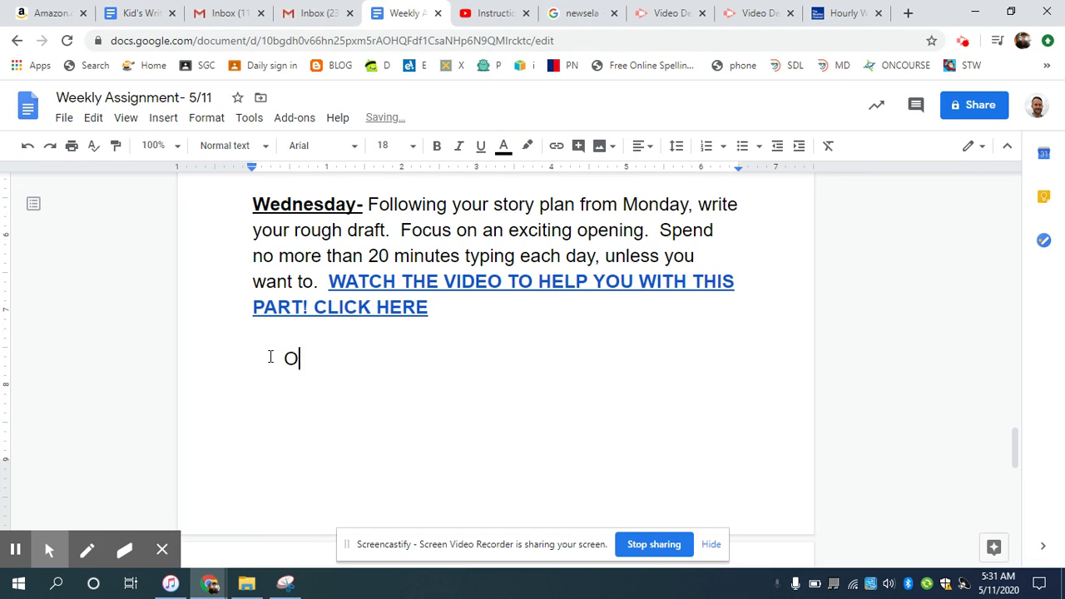
text(nce upon)
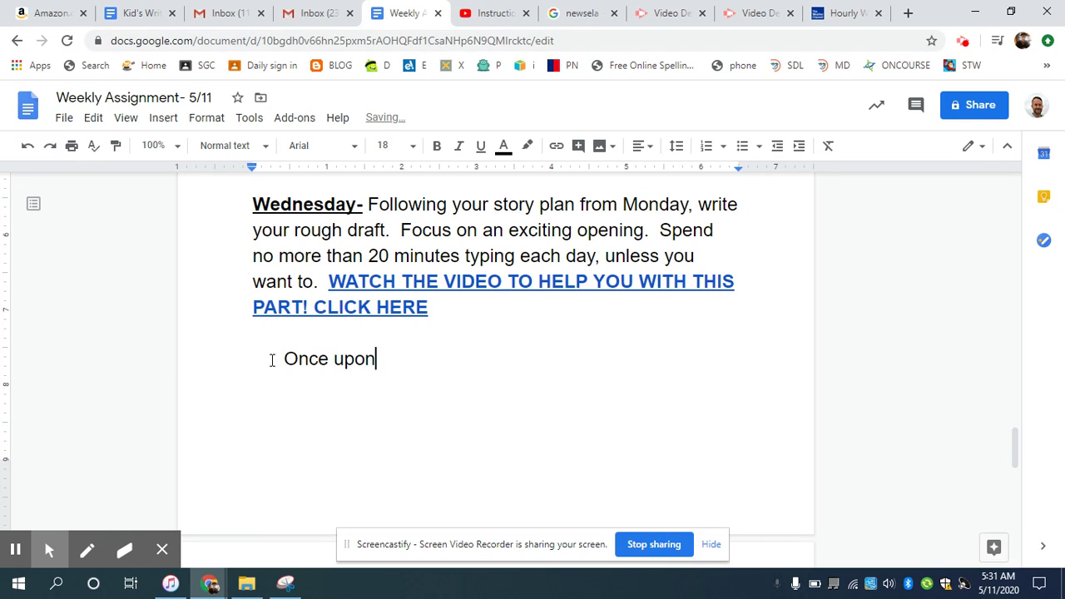
text( a time)
key(BackSpace)
key(BackSpace)
key(BackSpace)
key(BackSpace)
key(BackSpace)
key(BackSpace)
key(BackSpace)
key(BackSpace)
key(BackSpace)
key(BackSpace)
key(BackSpace)
key(BackSpace)
key(BackSpace)
key(BackSpace)
key(BackSpace)
key(BackSpace)
text(n)
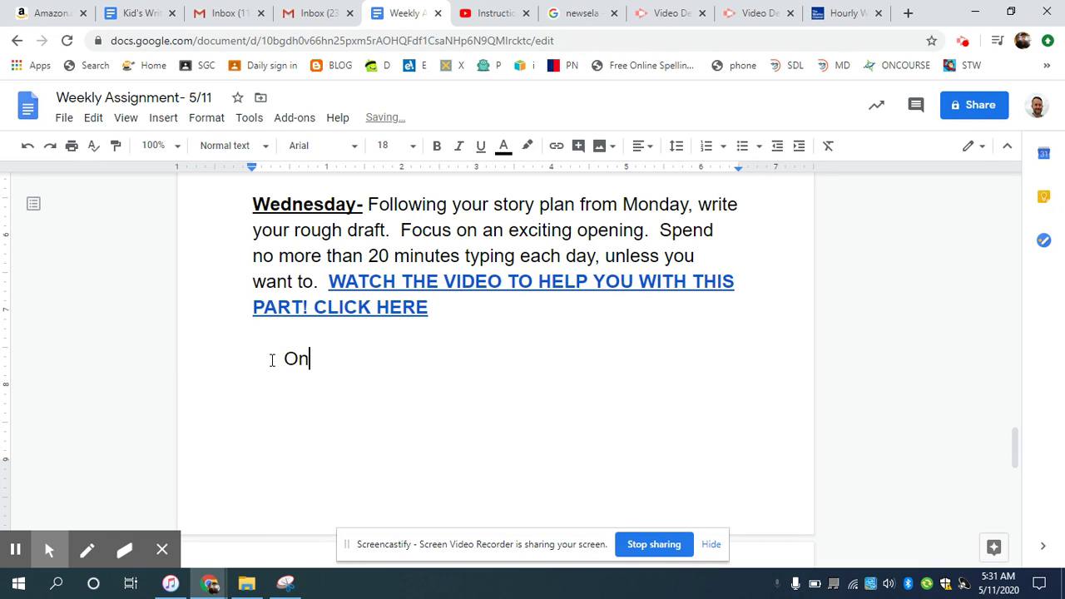
text(e day)
key(BackSpace)
key(BackSpace)
key(BackSpace)
key(BackSpace)
key(BackSpace)
key(BackSpace)
key(BackSpace)
key(BackSpace)
key(BackSpace)
key(BackSpace)
key(BackSpace)
key(BackSpace)
key(BackSpace)
Set the new line's text to black, non-italic and non-bold
key(Up)
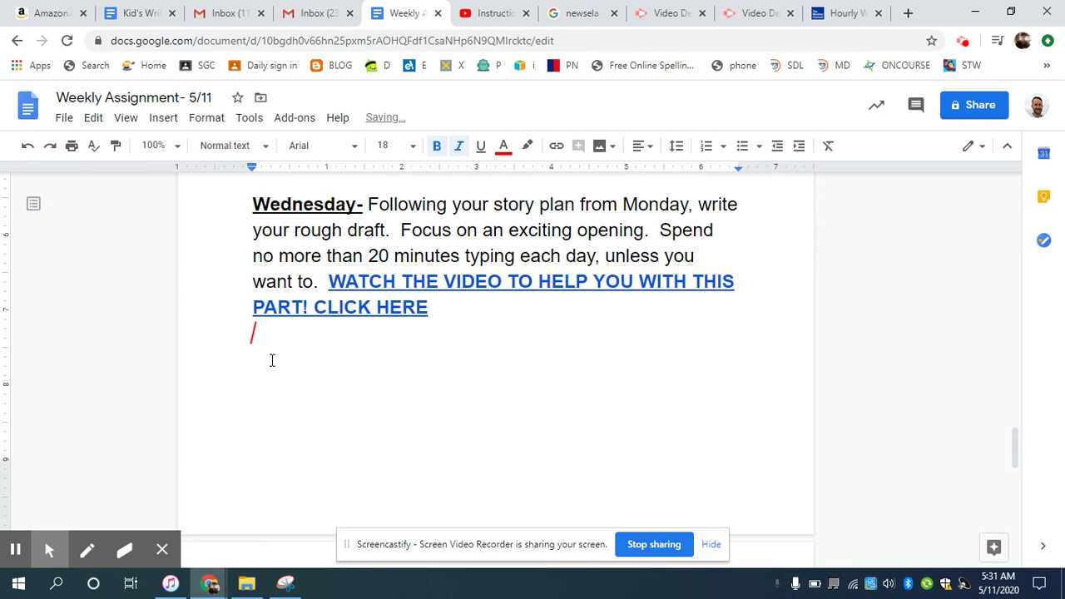
key(Down)
click(503, 146)
click(509, 175)
click(458, 147)
click(438, 150)
Type a dash list with Conversation, Action and Sound, then end the list
text(- Conv)
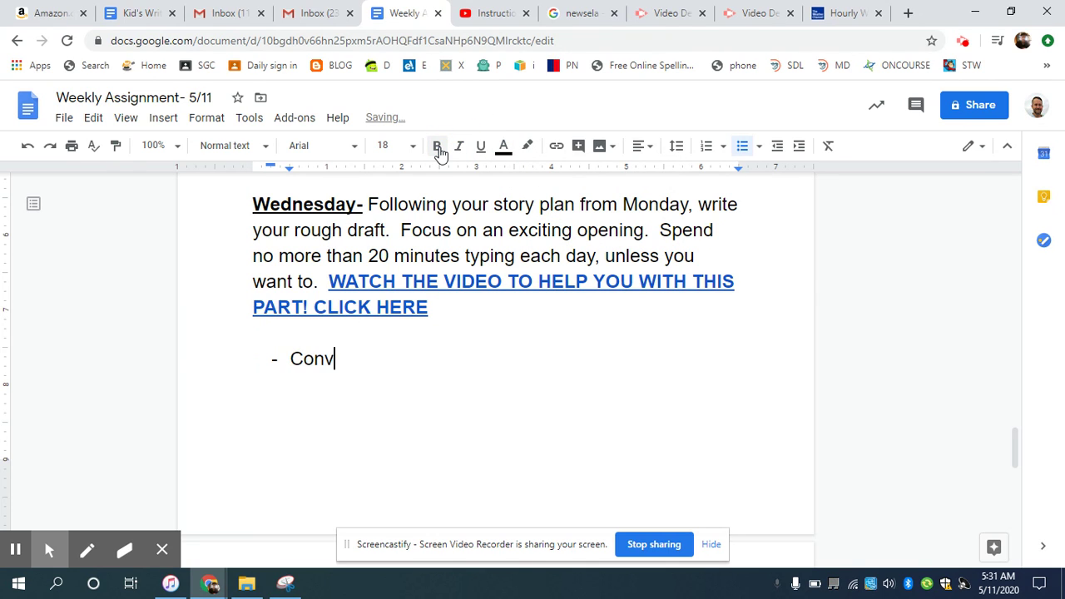
text(ersation)
key(Return)
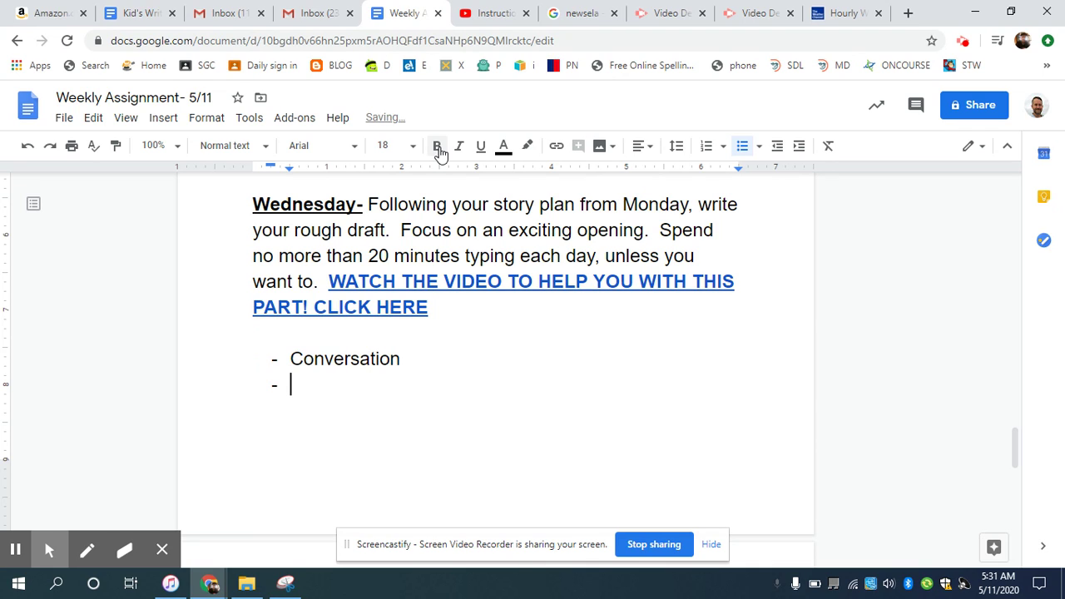
text(Action)
key(Return)
text(Sound)
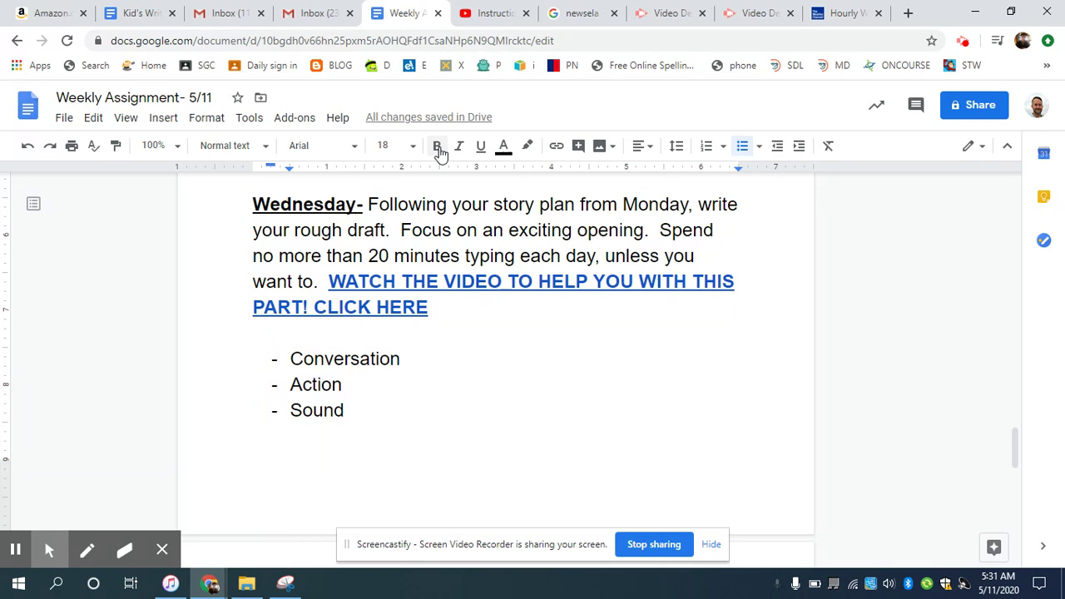
key(Return)
key(BackSpace)
key(BackSpace)
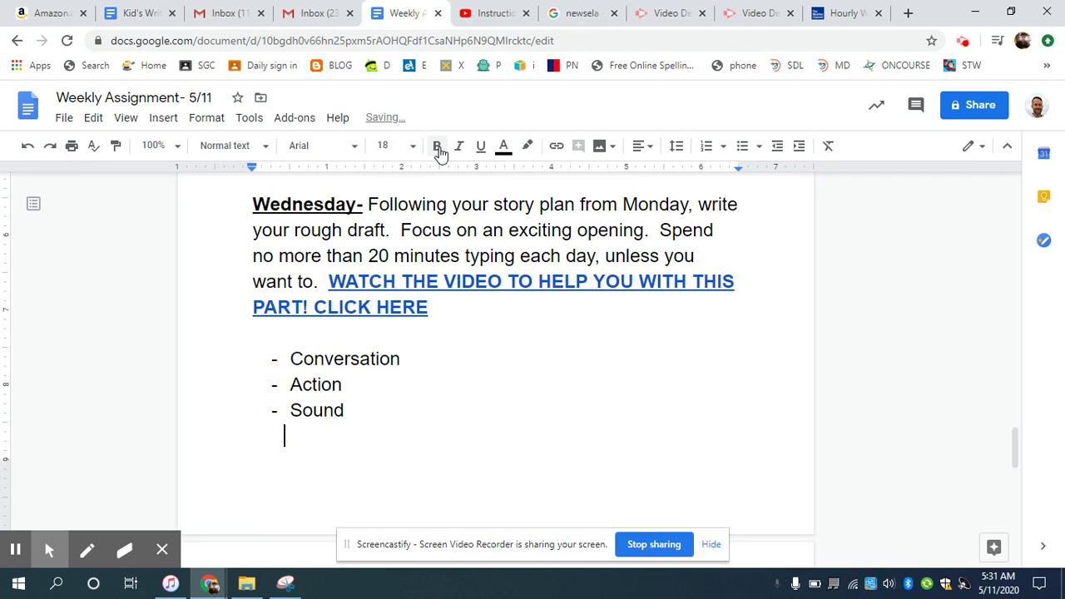
Type the dialogue opening '"Peter, please take Shining Pearl over the mountain and spy on the pirates to see what they are up to."'
text(")
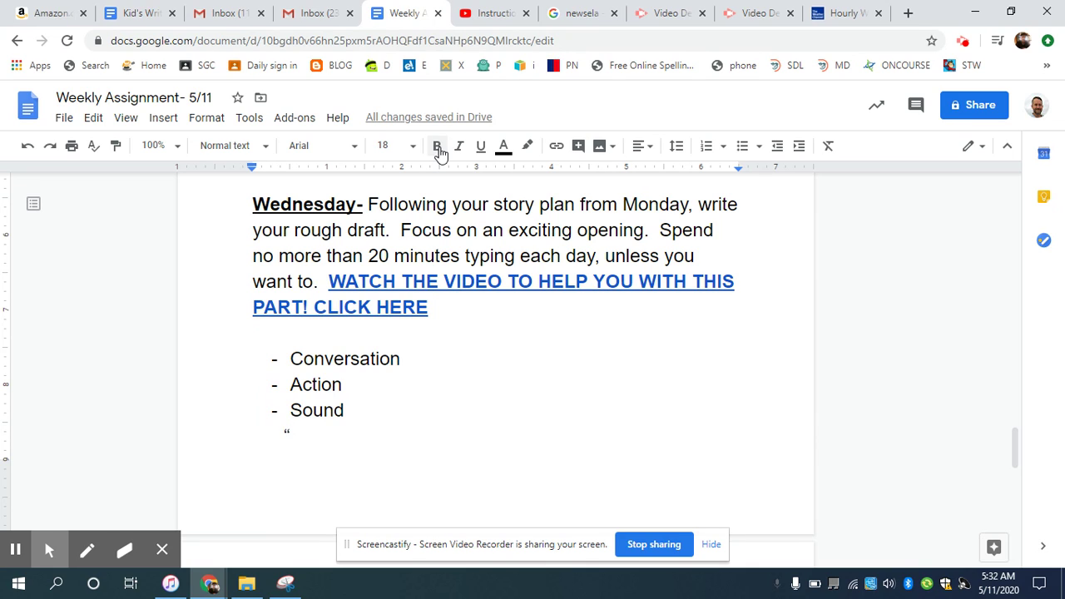
text(Pet)
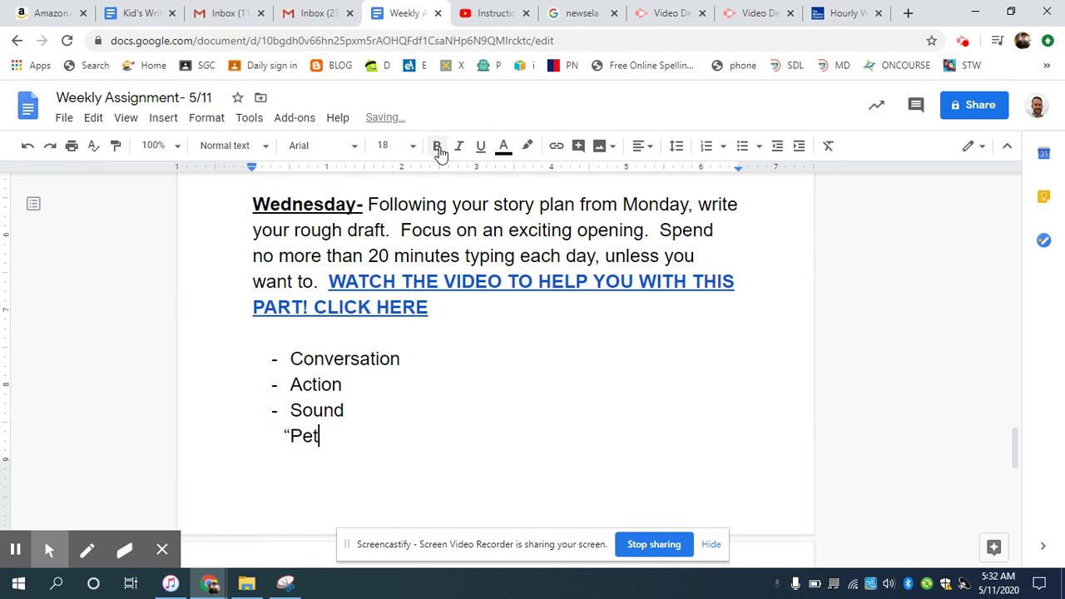
text(er, please)
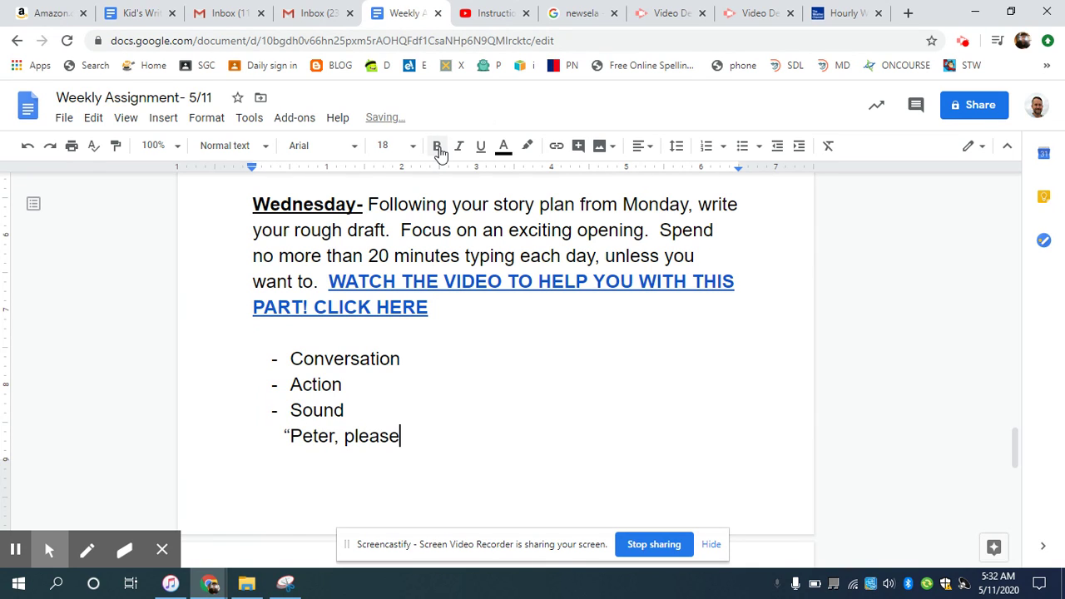
text( take Shini)
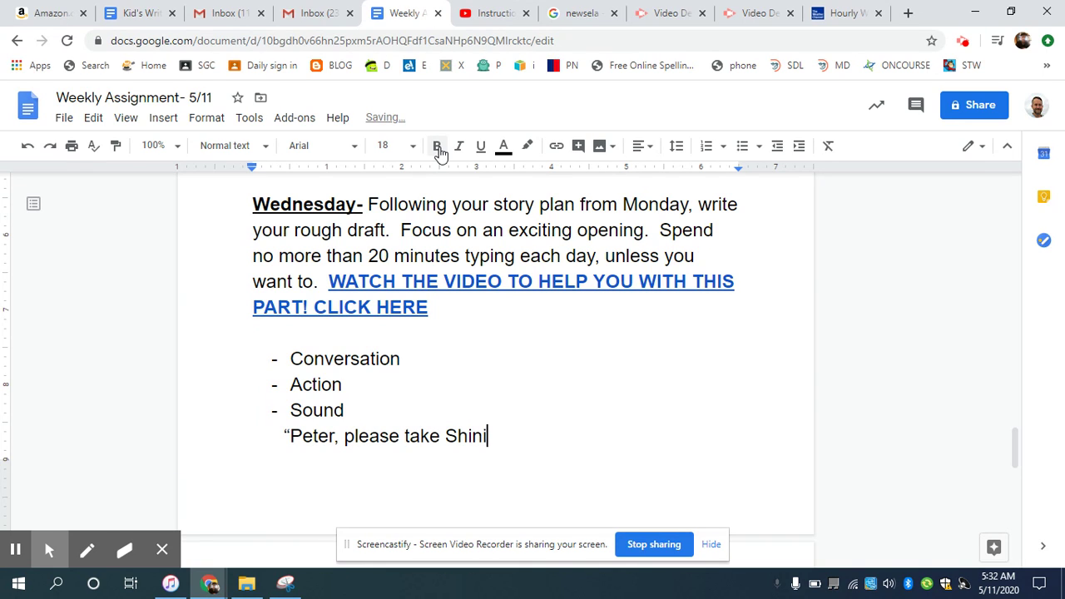
text(ng Pearl)
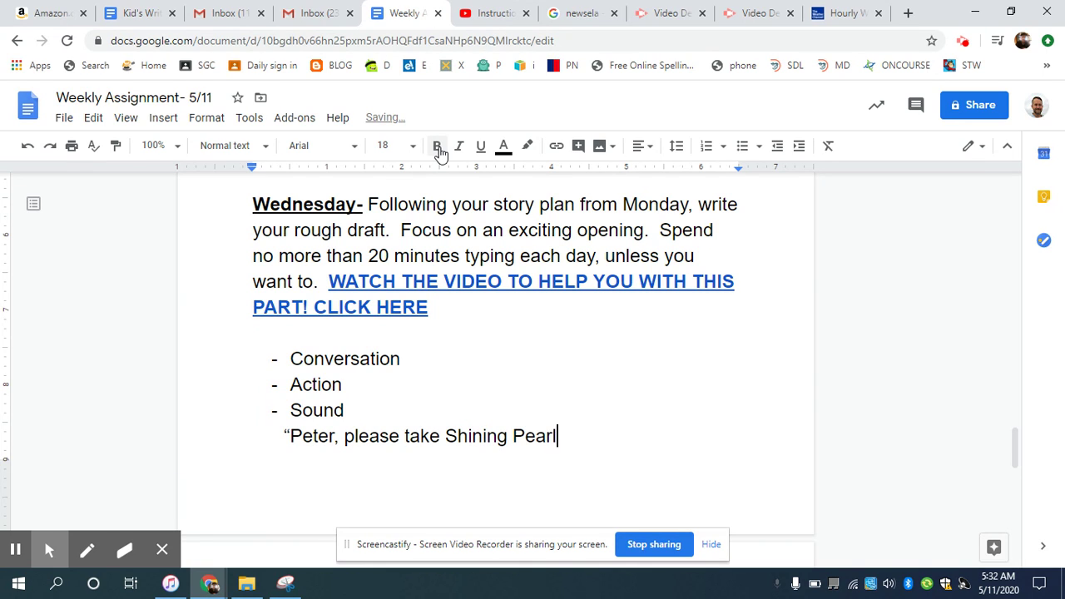
text( over the mou)
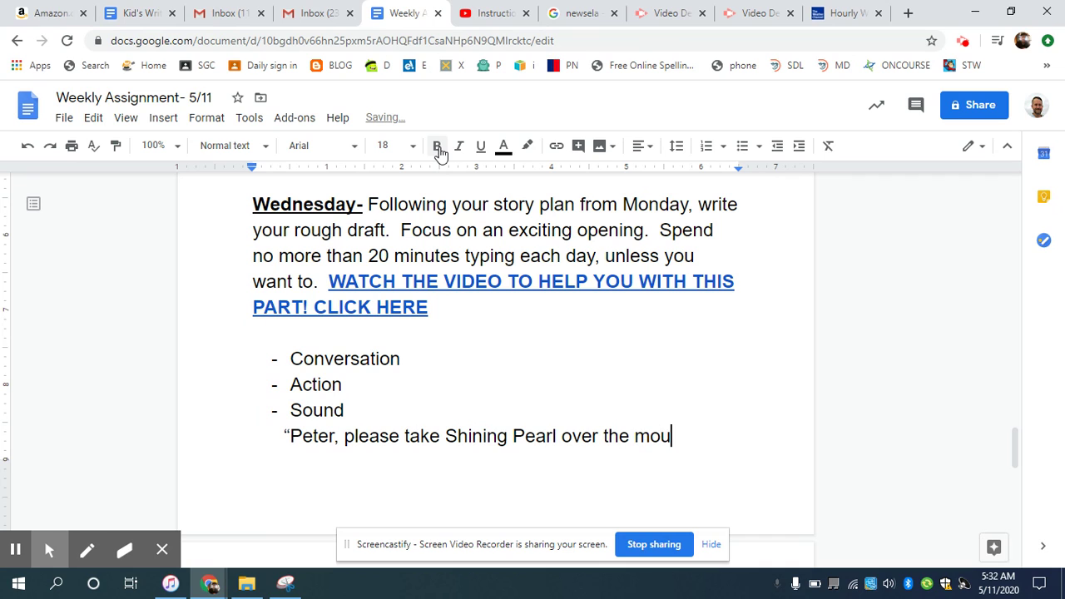
text(ntain and h)
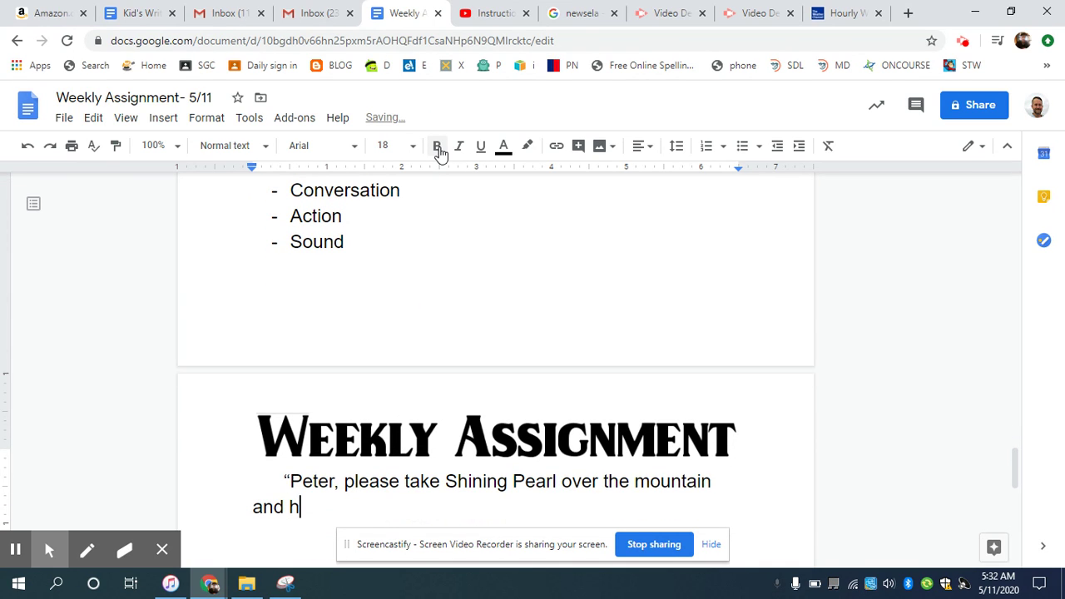
key(BackSpace)
text(spy )
text(on the pirates)
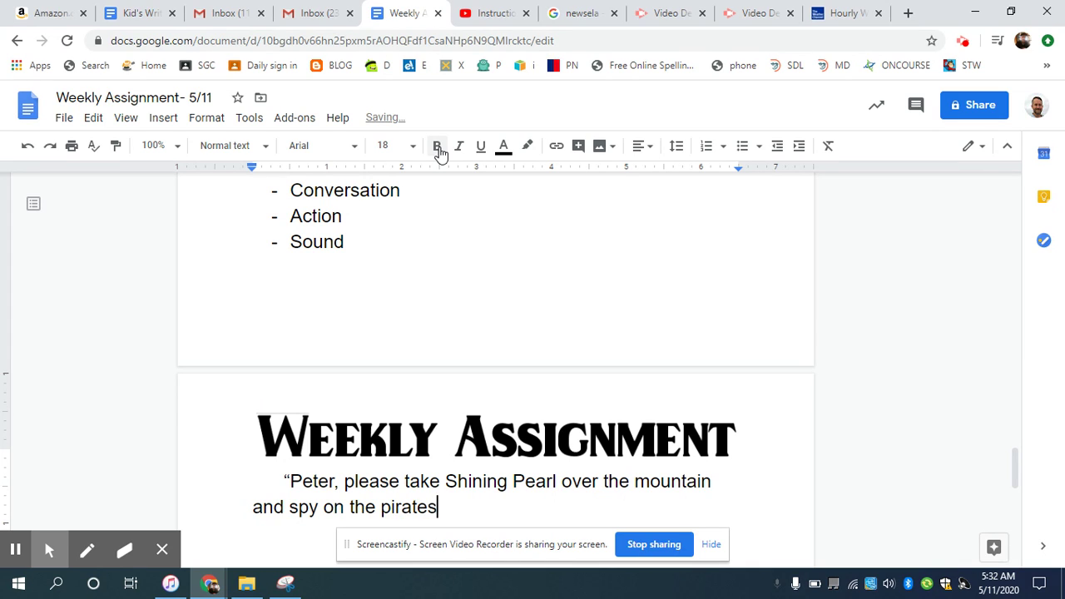
text( to see what they)
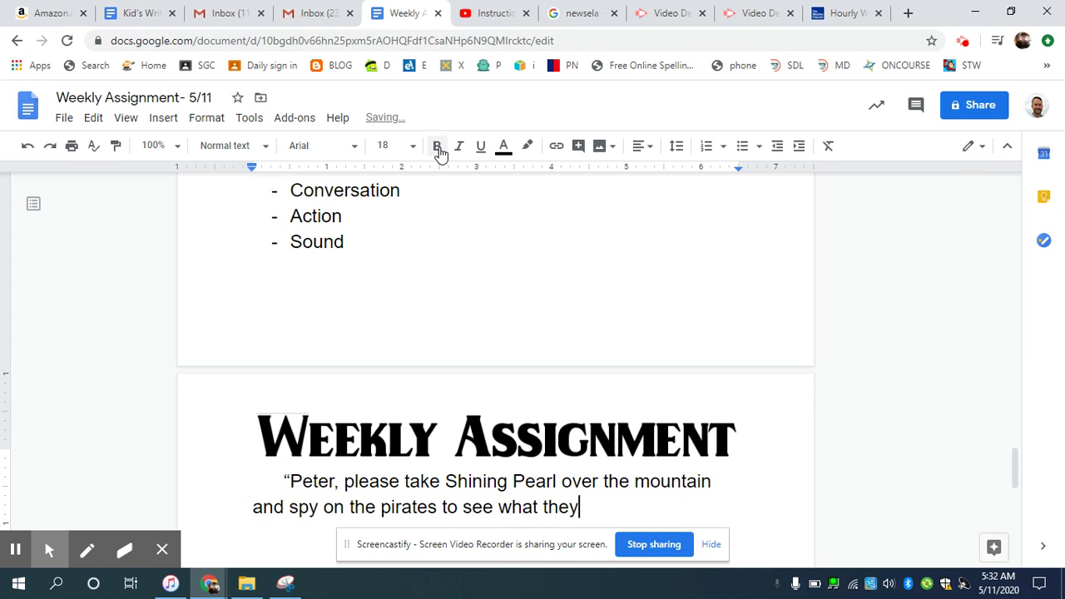
text( are up to.")
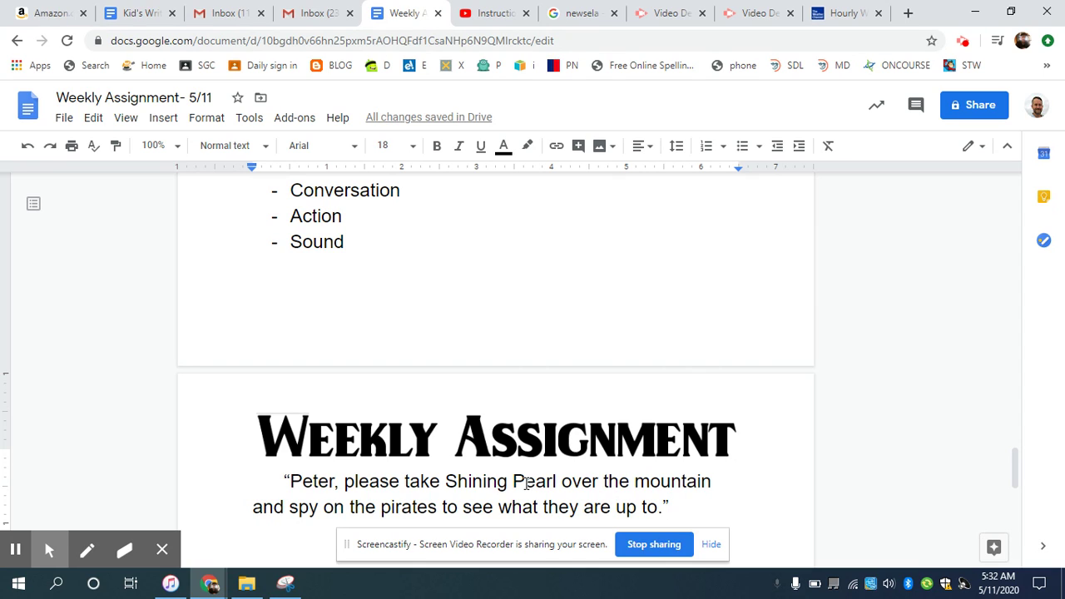
Finish the dialogue line with 'Fighting Prawn said to Peter.' and start a new paragraph
text(Fi)
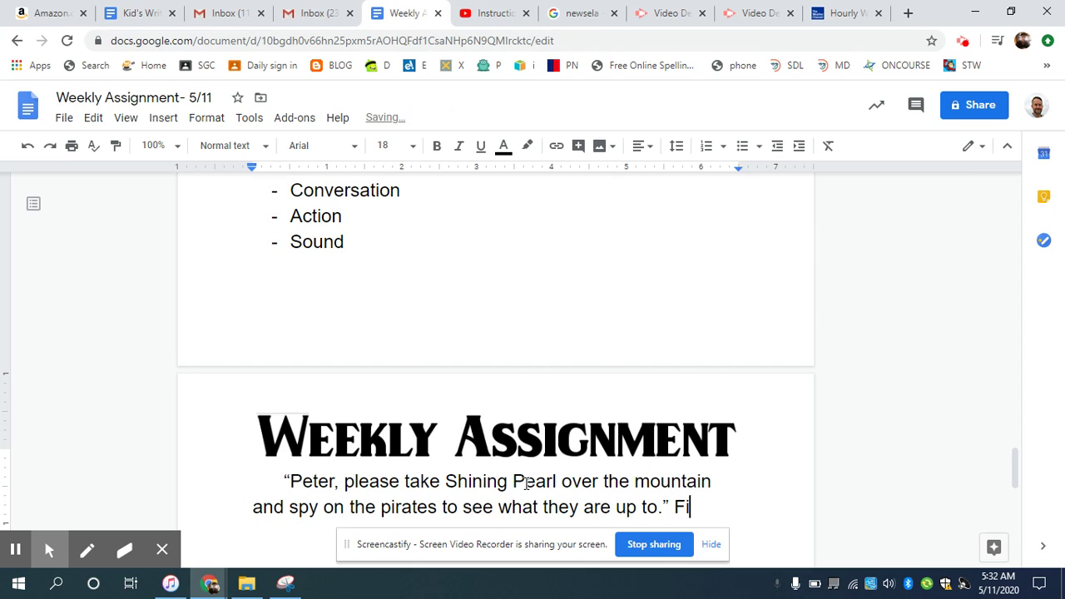
text(ghting P)
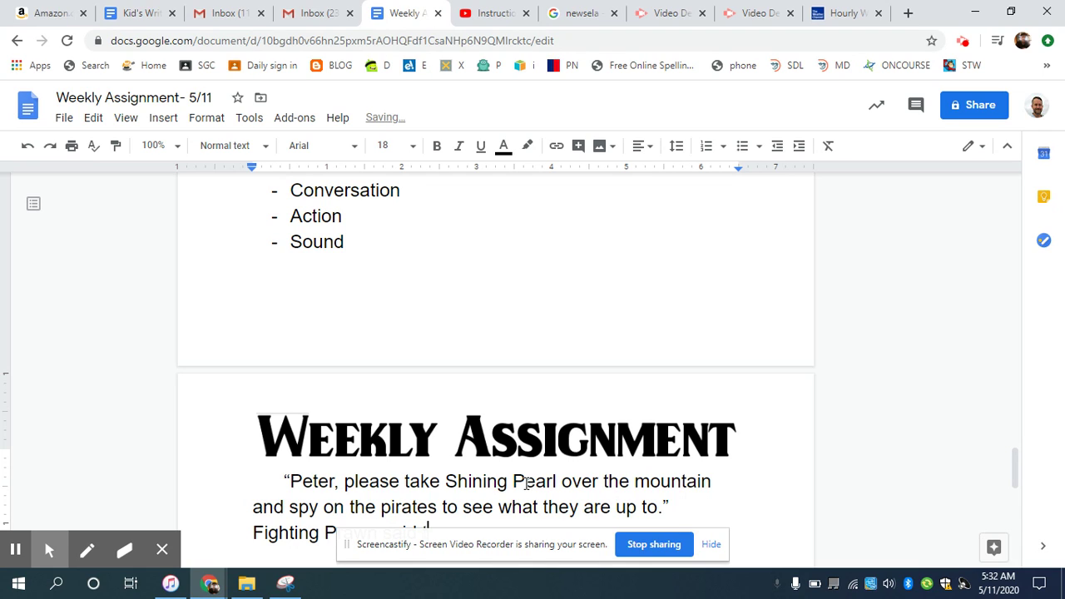
text(rawn said to Peter.)
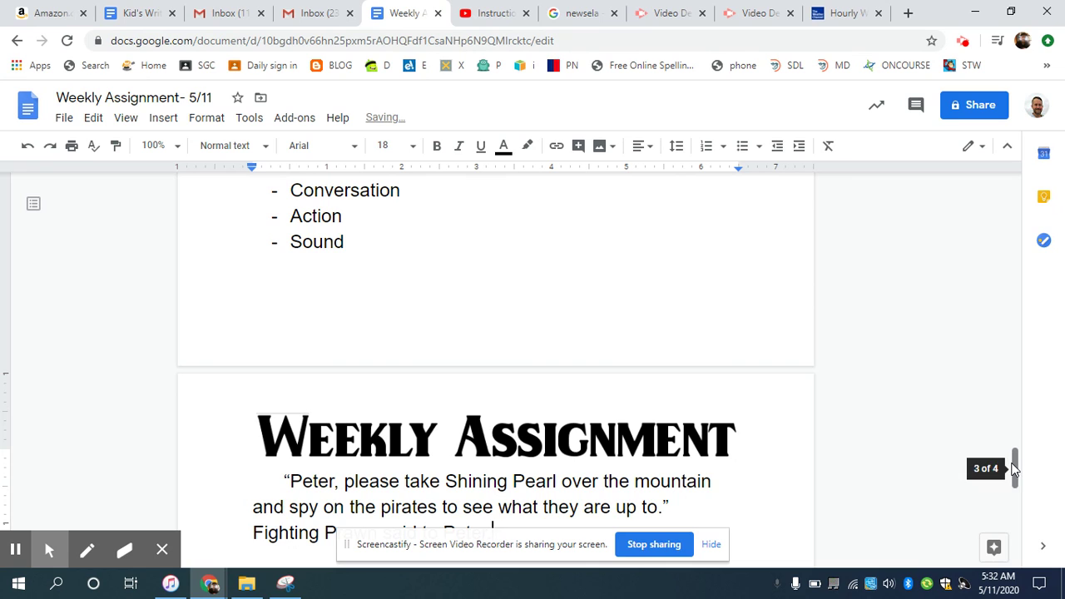
drag(1016, 463, 1025, 485)
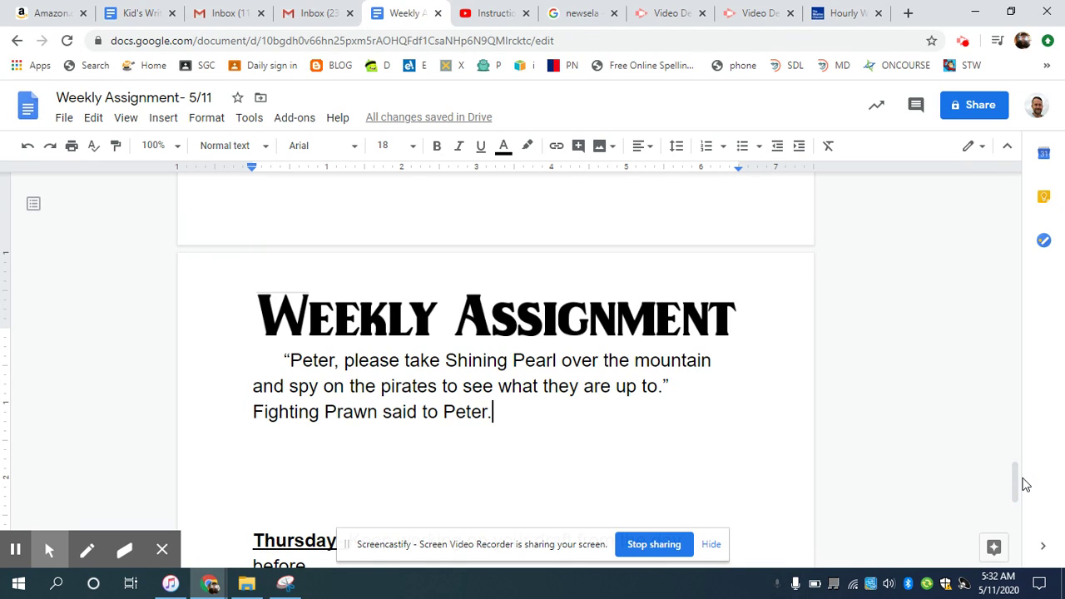
key(Return)
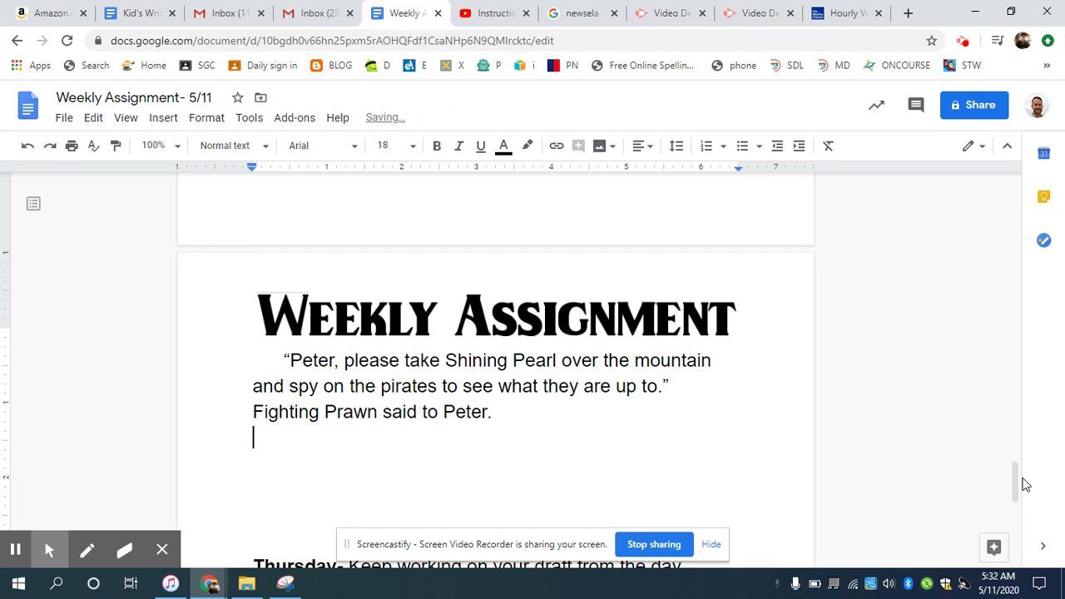
Type 'Peter went over to the hut and got', then delete the whole dialogue example
text(Pete)
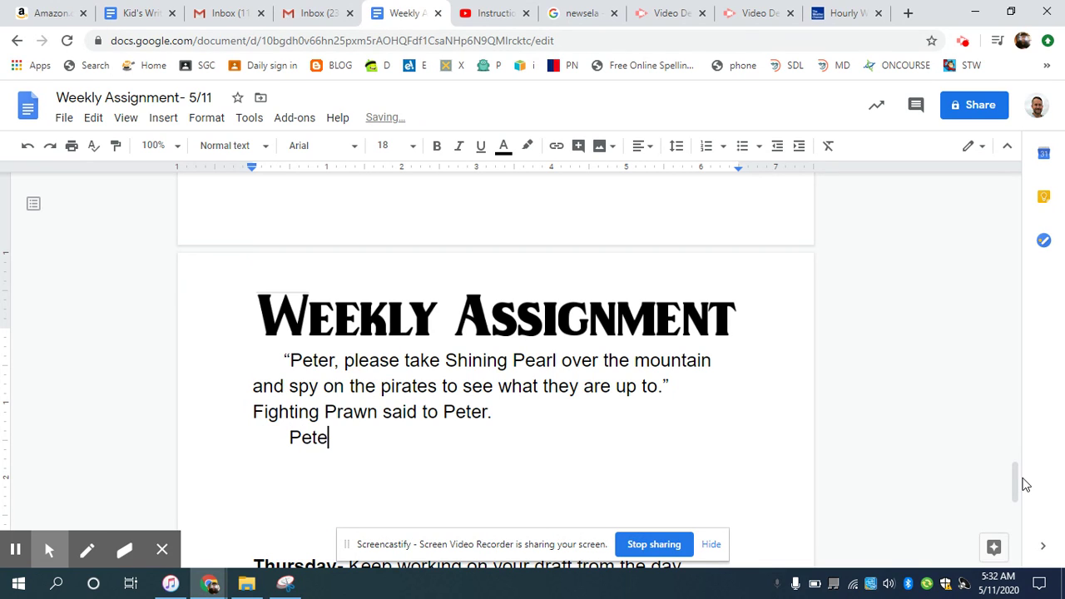
text(r went o)
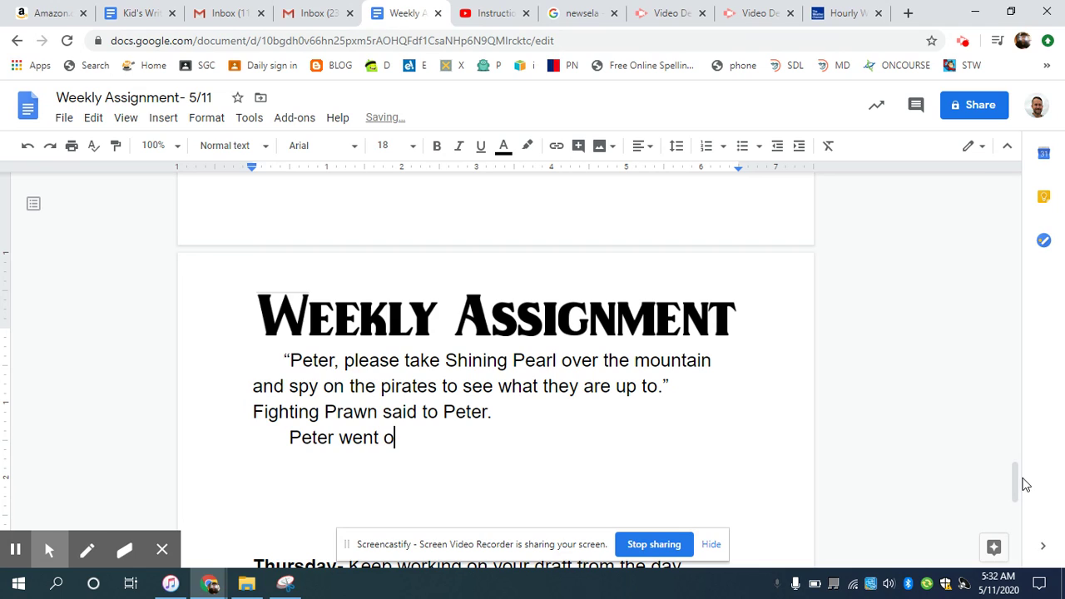
text(ver th)
key(BackSpace)
text(o the hut and )
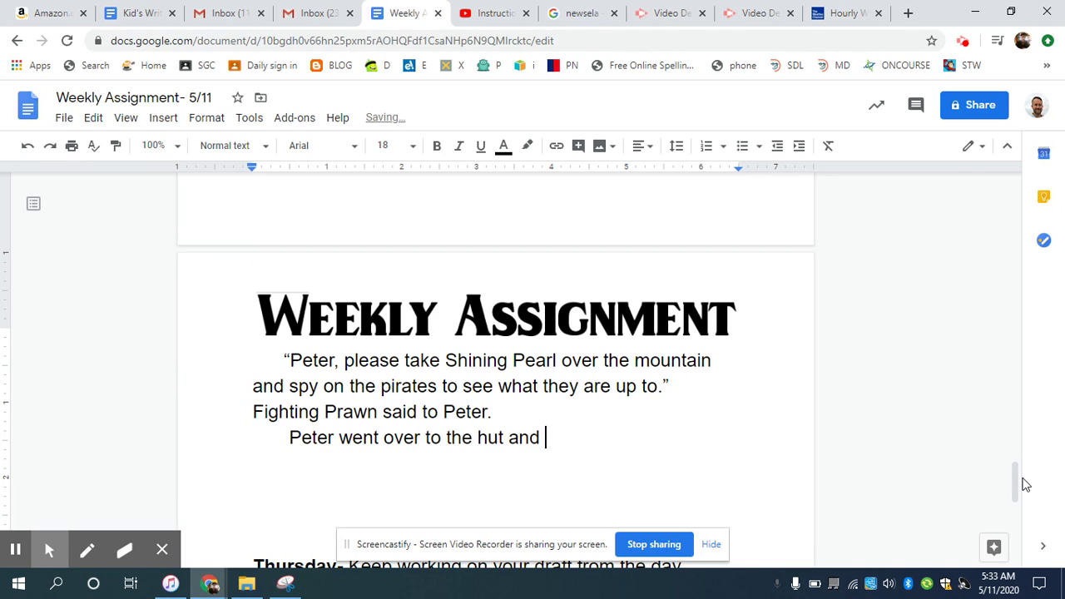
text(got s)
key(BackSpace)
key(BackSpace)
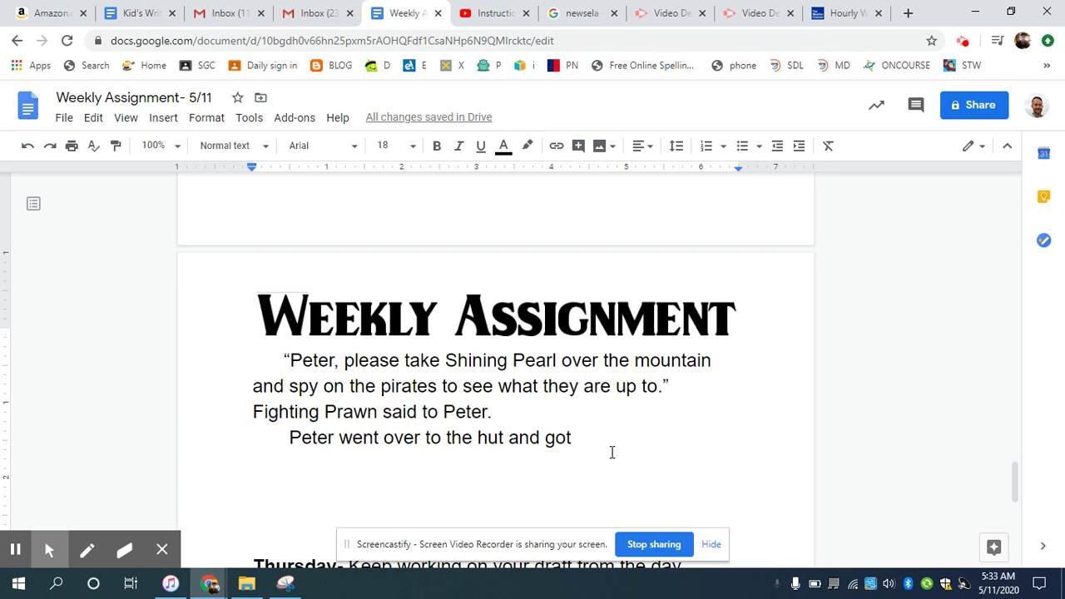
drag(576, 439, 274, 363)
key(BackSpace)
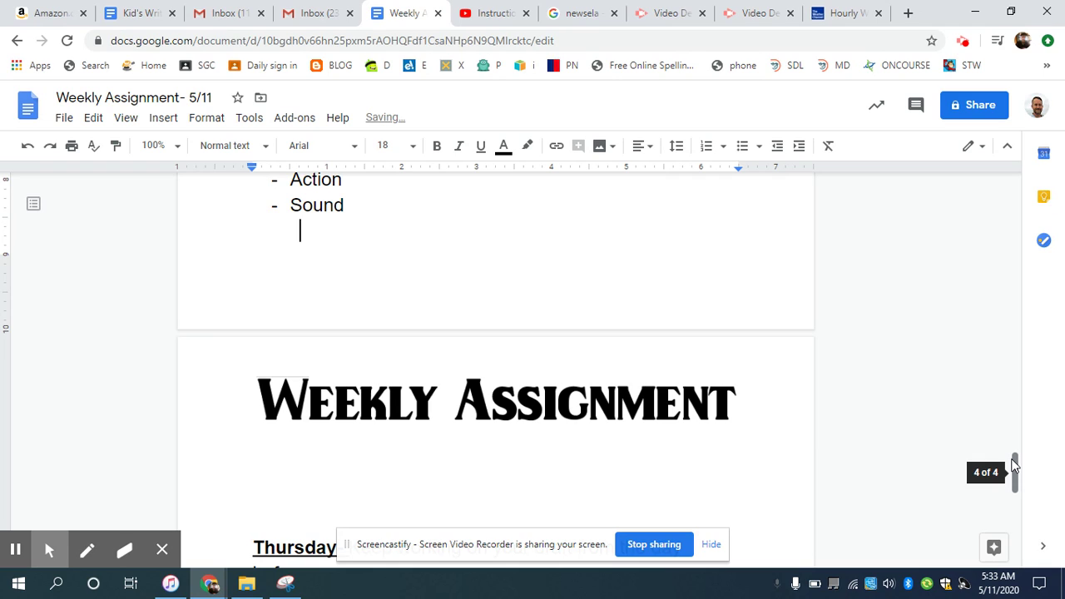
Type the honking conch-shell sound opening ending 'sounded the alarm.', then delete it
text(Hoooooon)
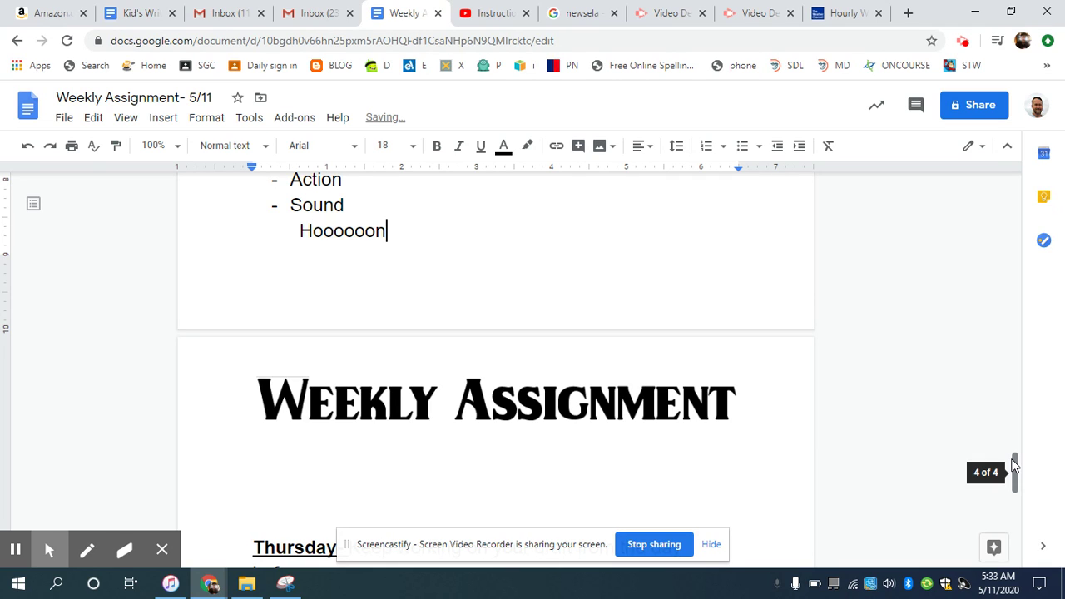
text(nnnnnnnnnnkkkkkk )
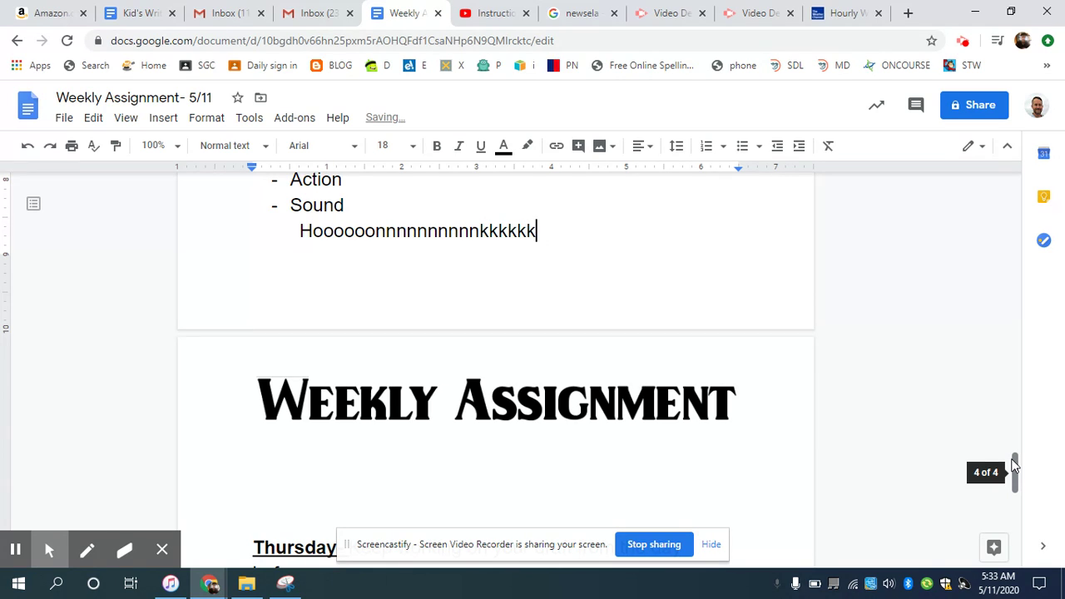
text(when)
key(BackSpace)
key(BackSpace)
key(BackSpace)
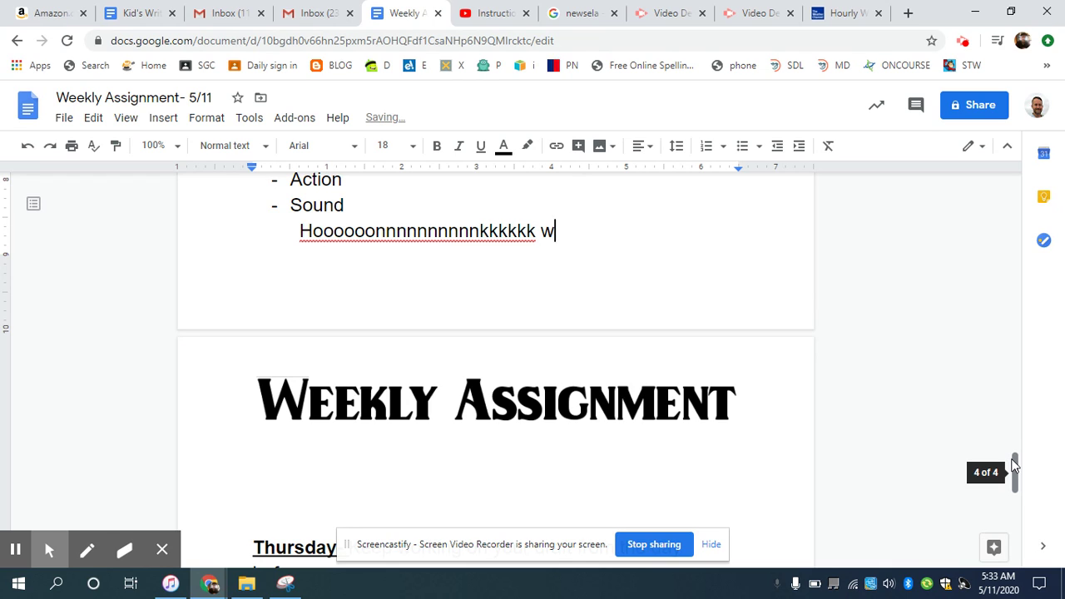
text(ent the conc)
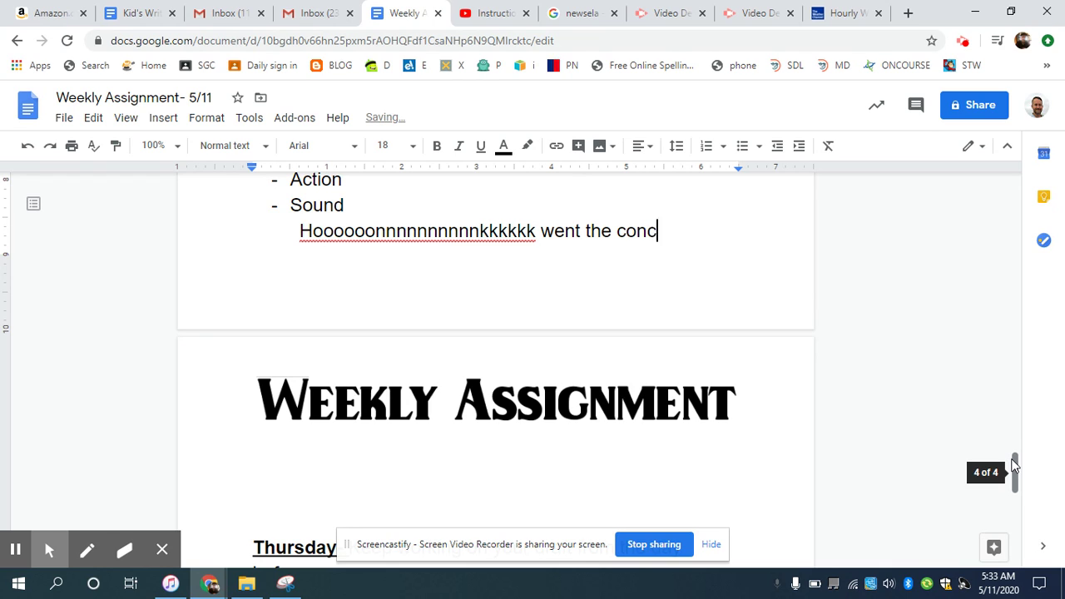
text(h shell as Fight)
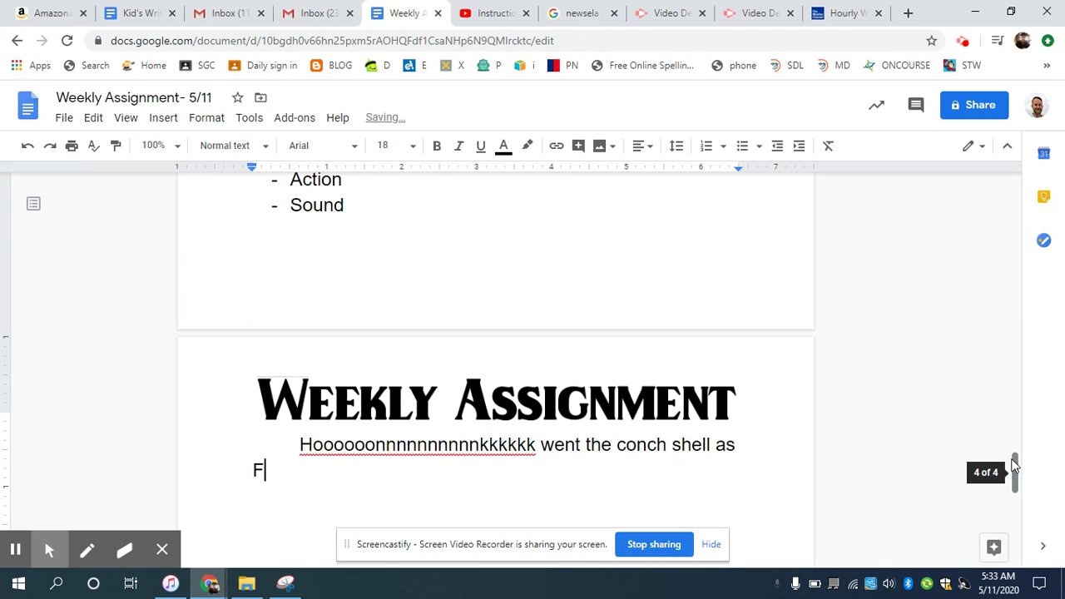
text(ing Pra)
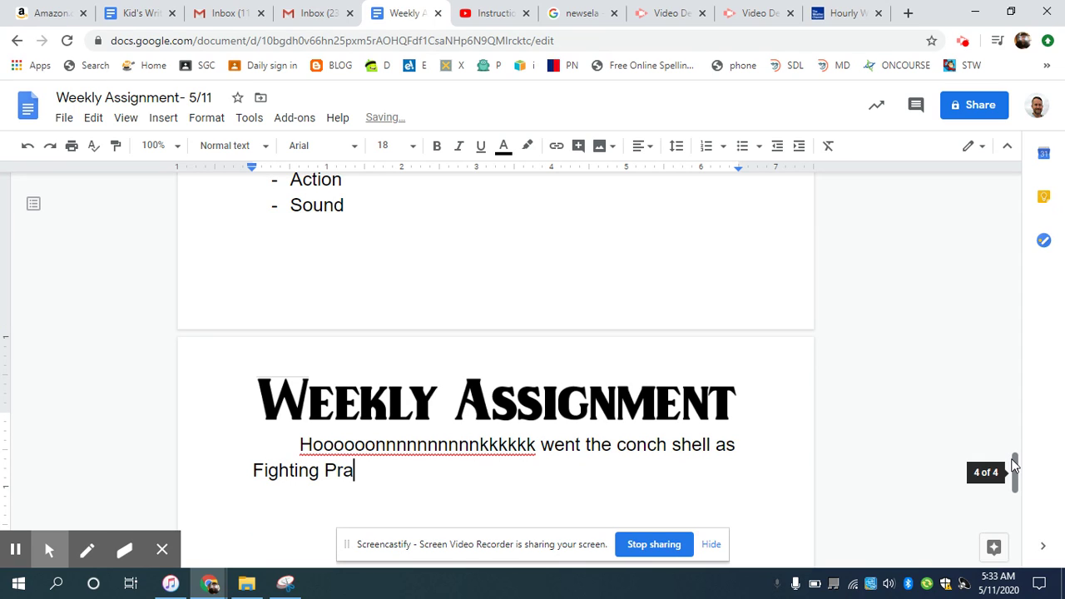
text(wn sound)
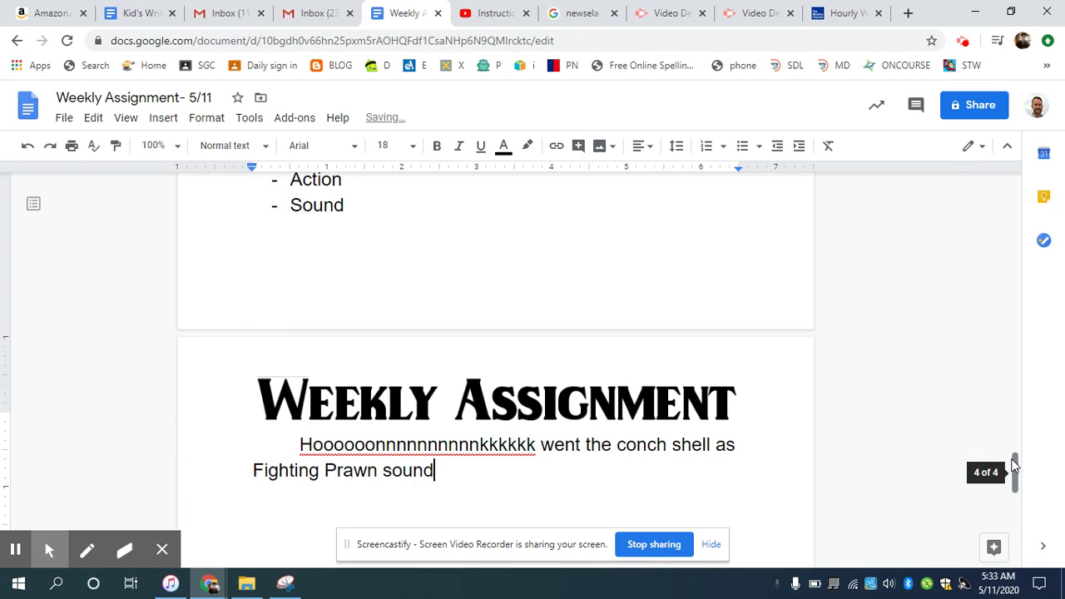
text(ed the alarm.)
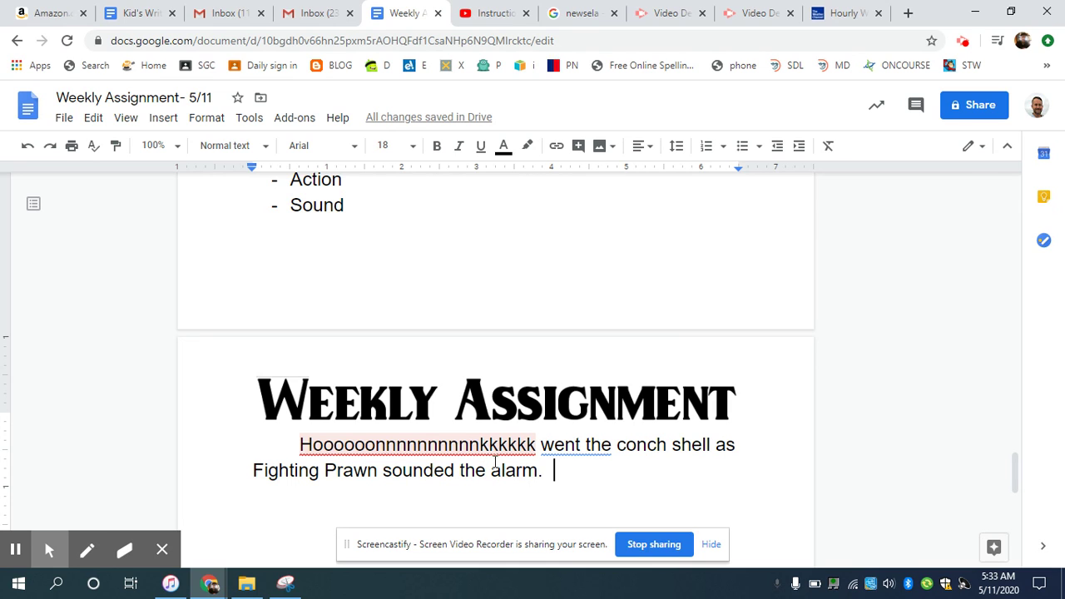
drag(543, 471, 300, 445)
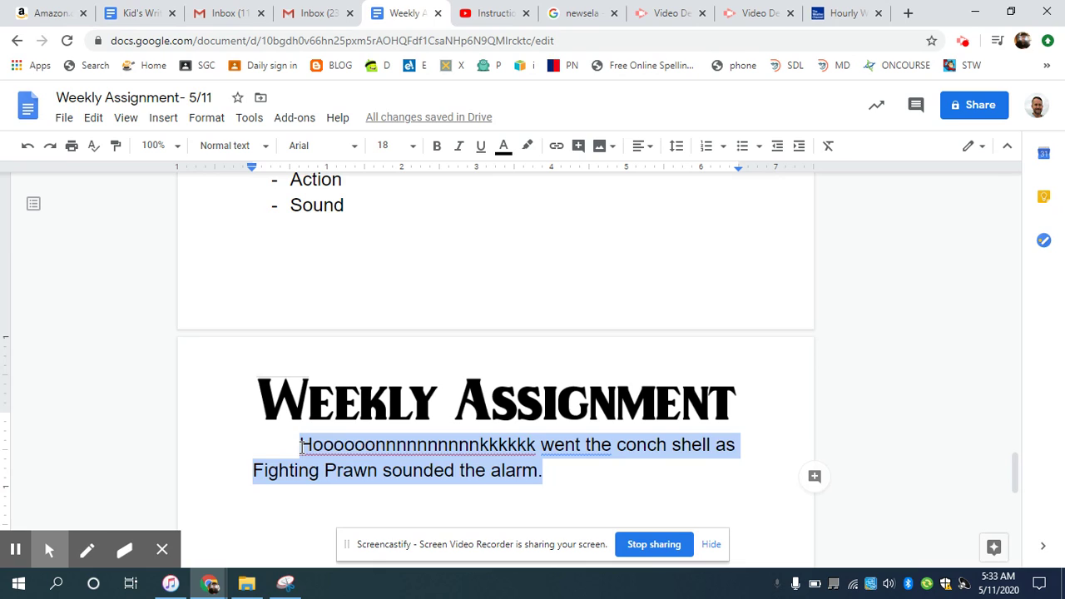
key(BackSpace)
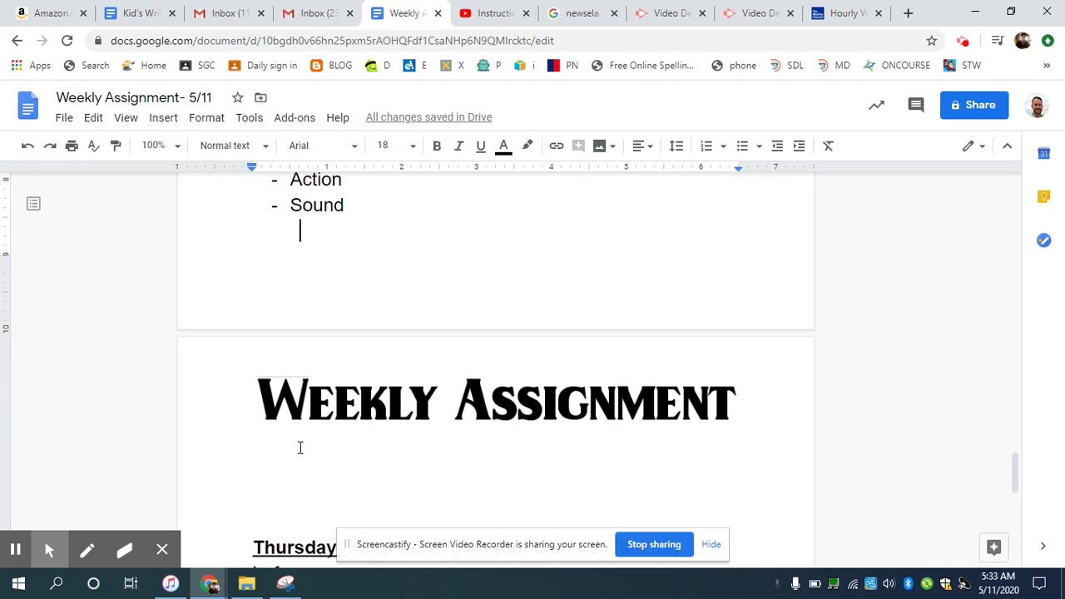
Type 'Fierce Clam sprinted into the village to find his father and deliver the bad news.'
text(Fie)
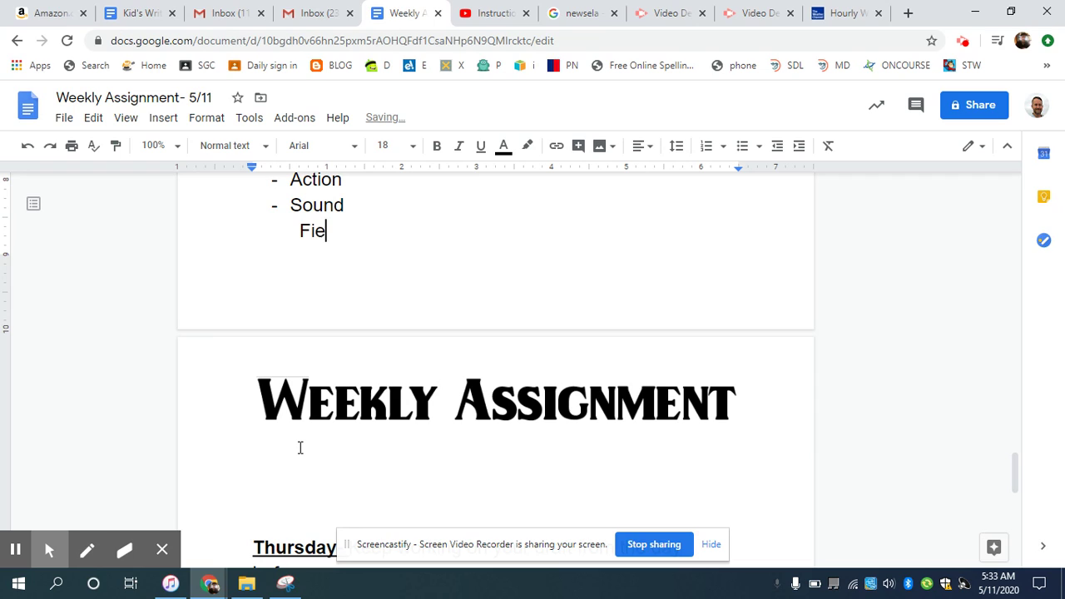
text(rce Clam sprinte)
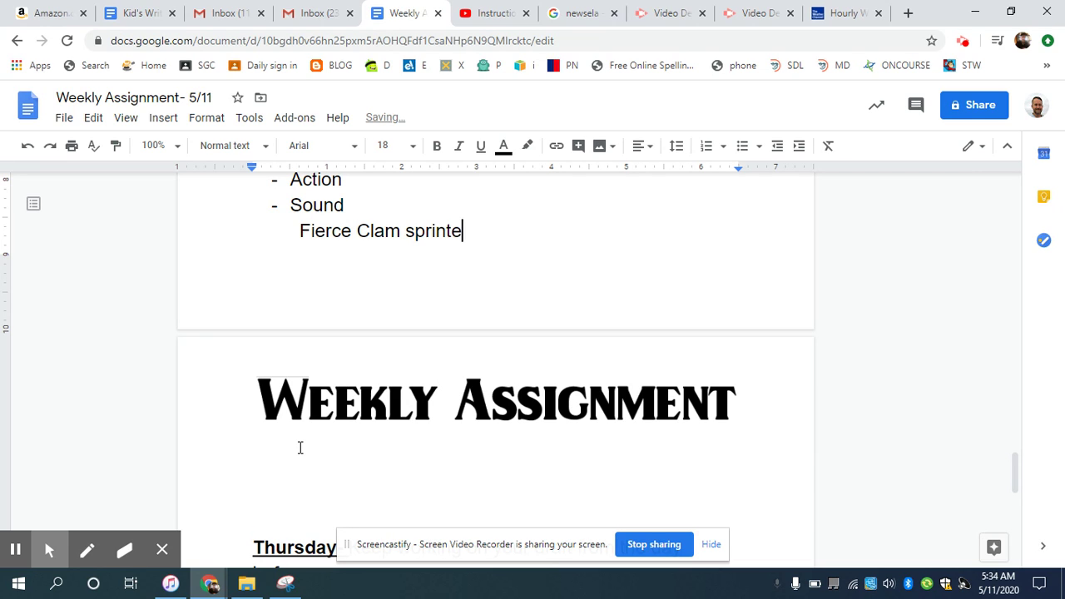
text(d into the vi)
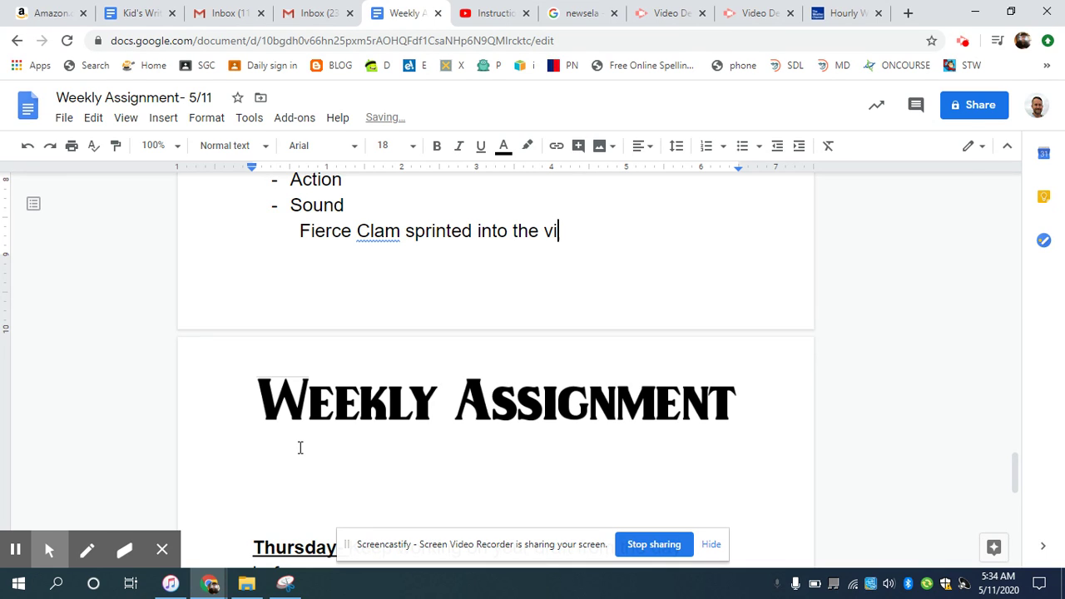
text(llage to f)
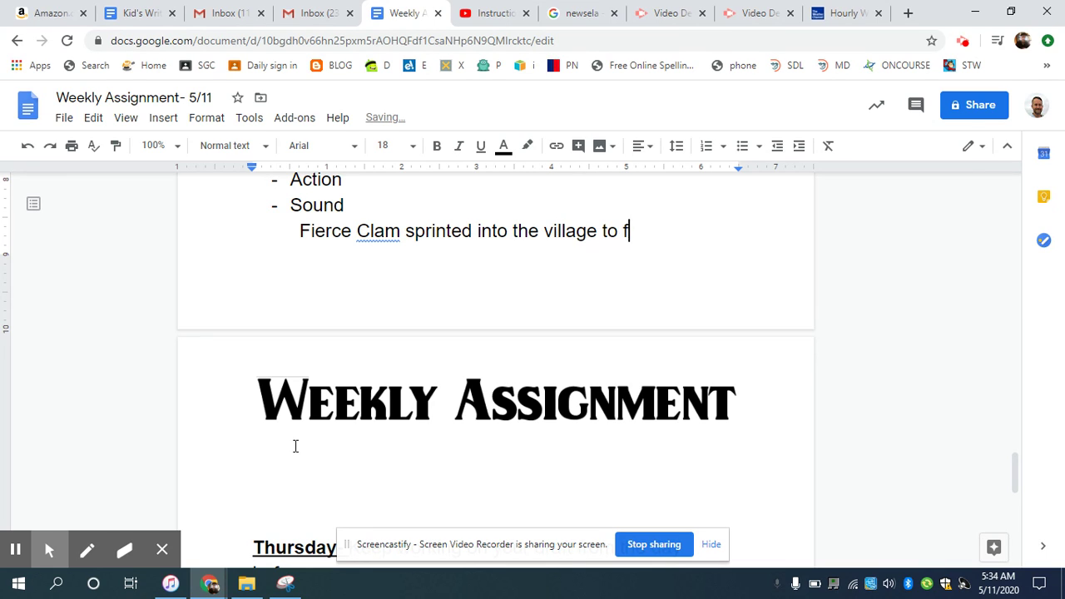
text(ind his father an)
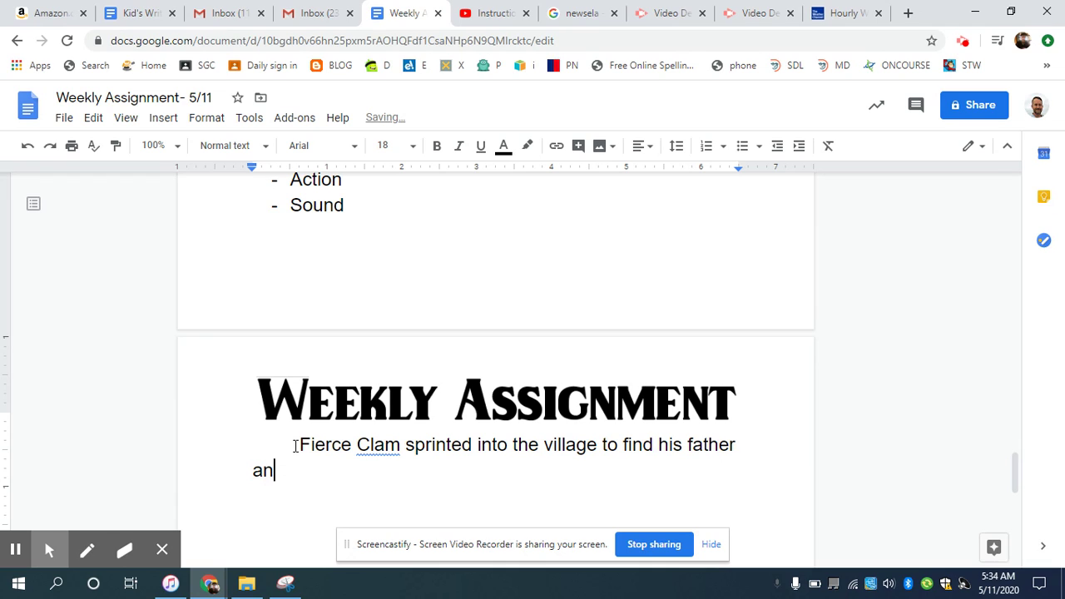
text(d deliver)
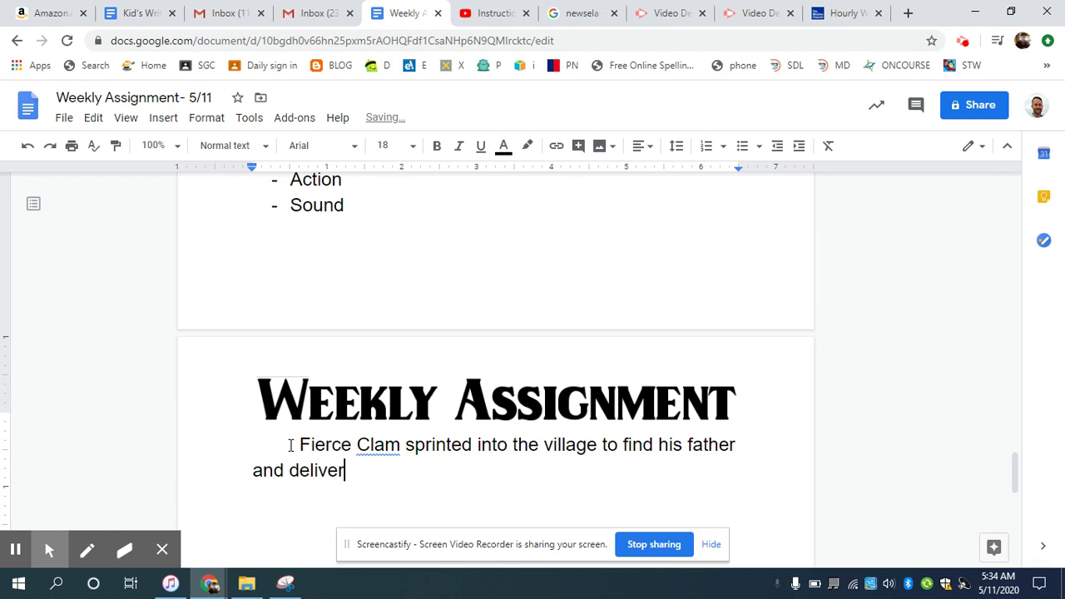
text( the bad ne)
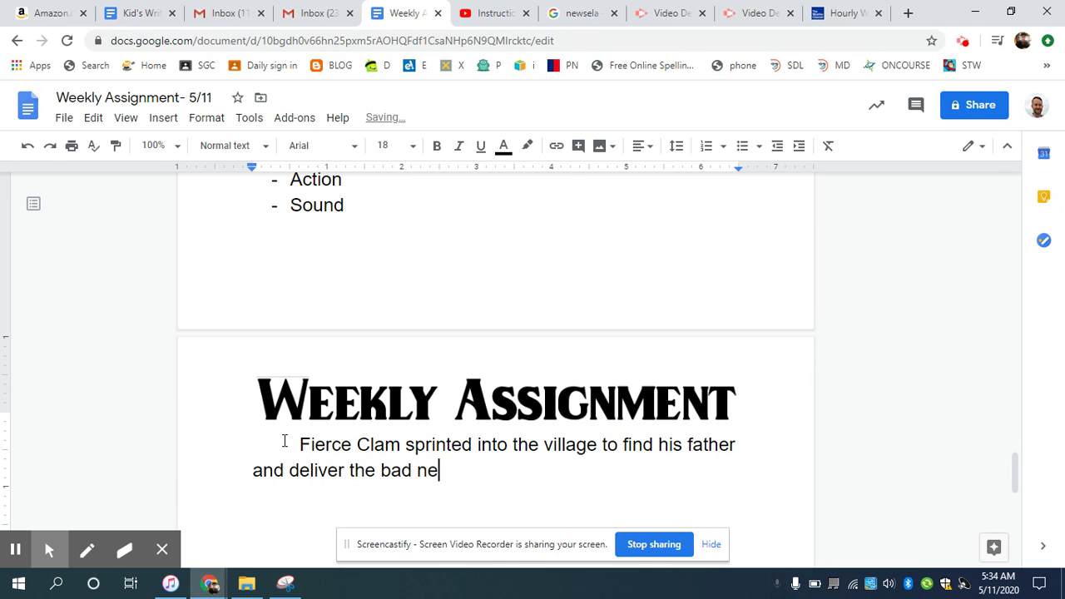
text(ws.)
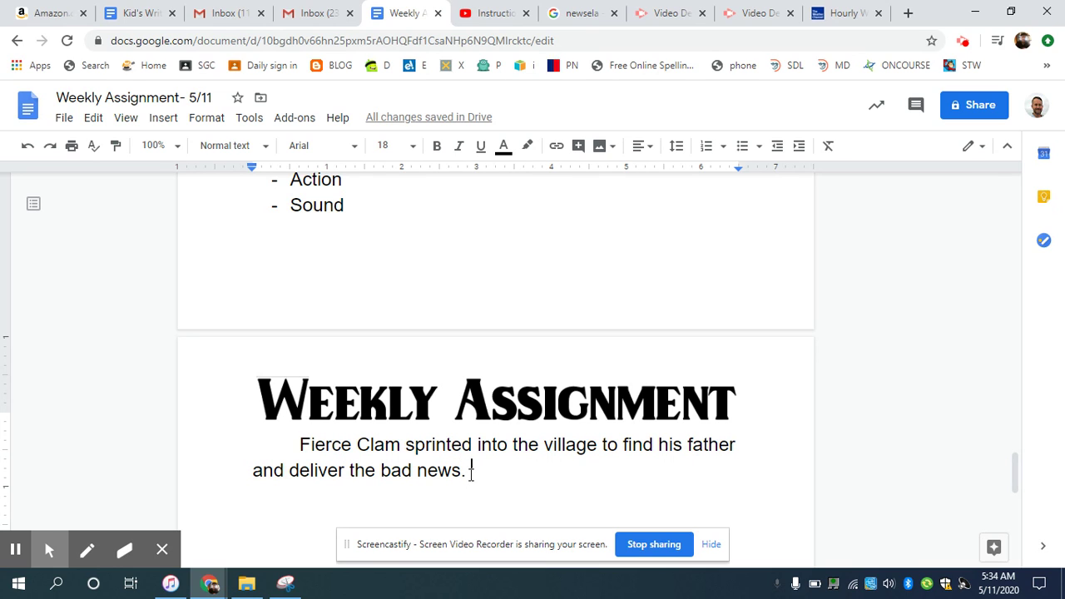
Delete the Fierce Clam sentence and the Conversation, Action, Sound dash list with its bullet
drag(470, 474, 277, 444)
key(BackSpace)
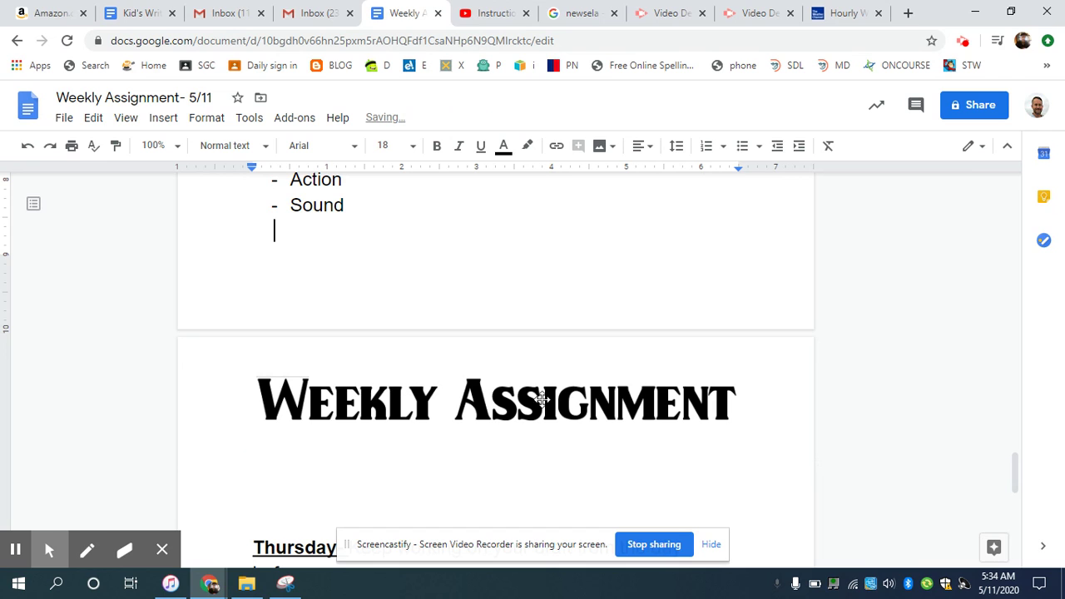
drag(1016, 476, 1018, 442)
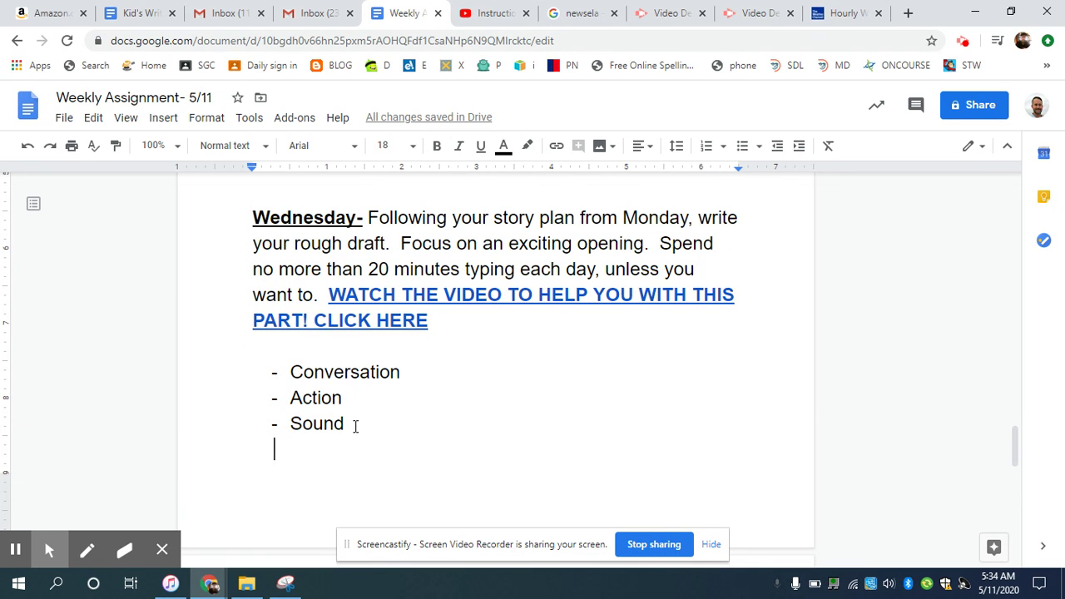
drag(348, 425, 265, 376)
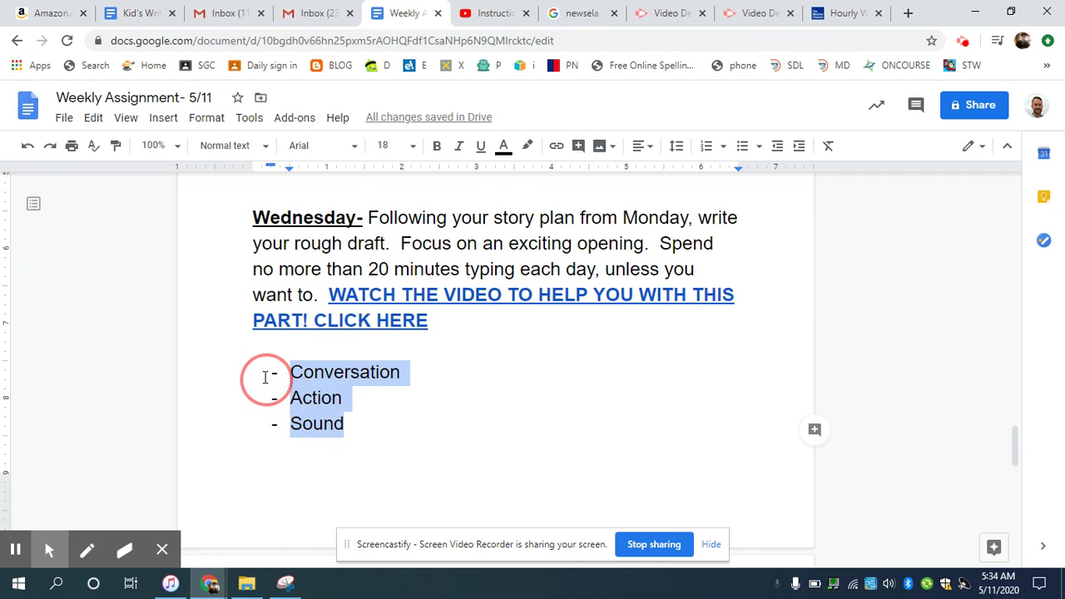
key(BackSpace)
key(BackSpace)
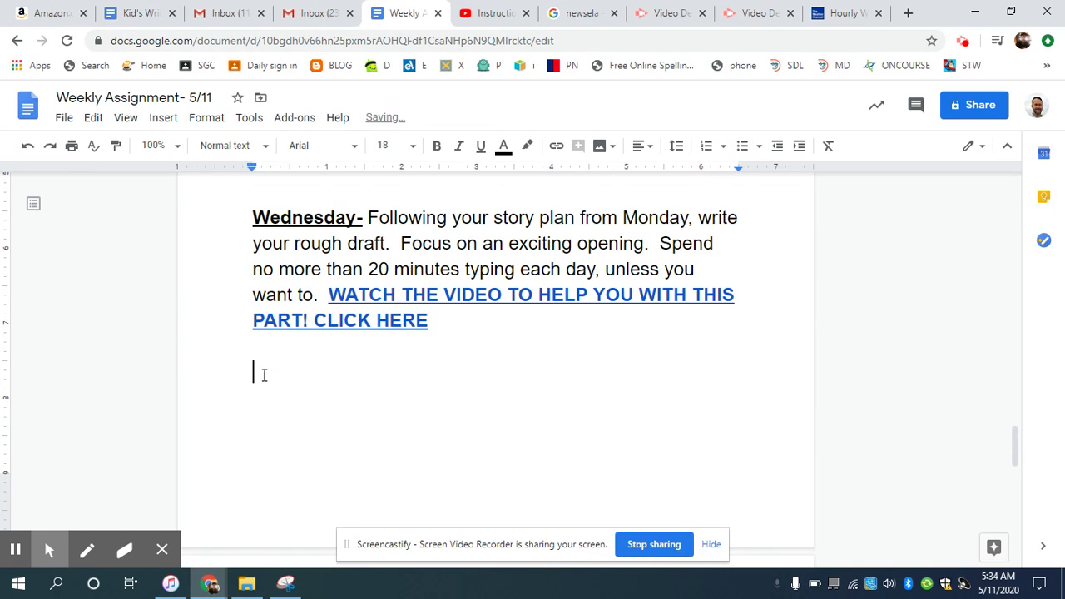
key(BackSpace)
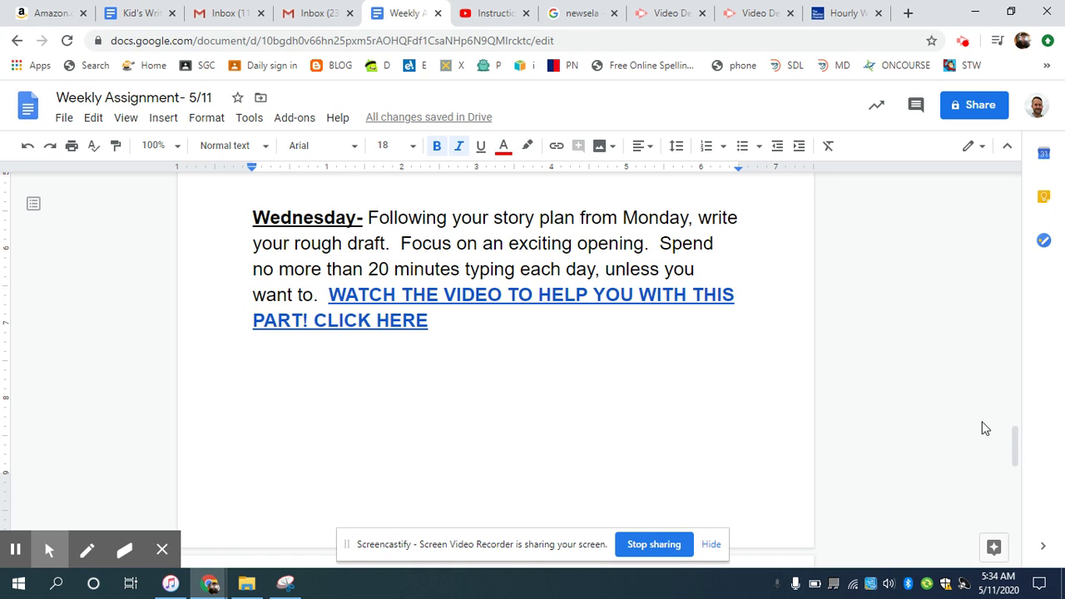
Scroll down to the last page to show the Thursday instructions
mouse_move(1013, 441)
drag(1016, 439, 1018, 445)
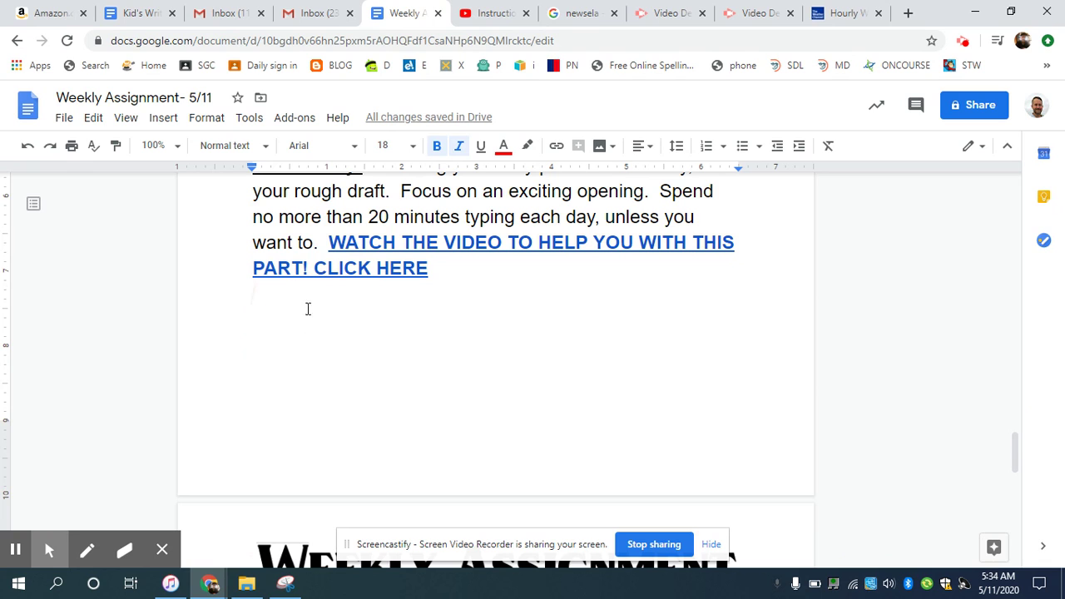
drag(1018, 463, 1017, 481)
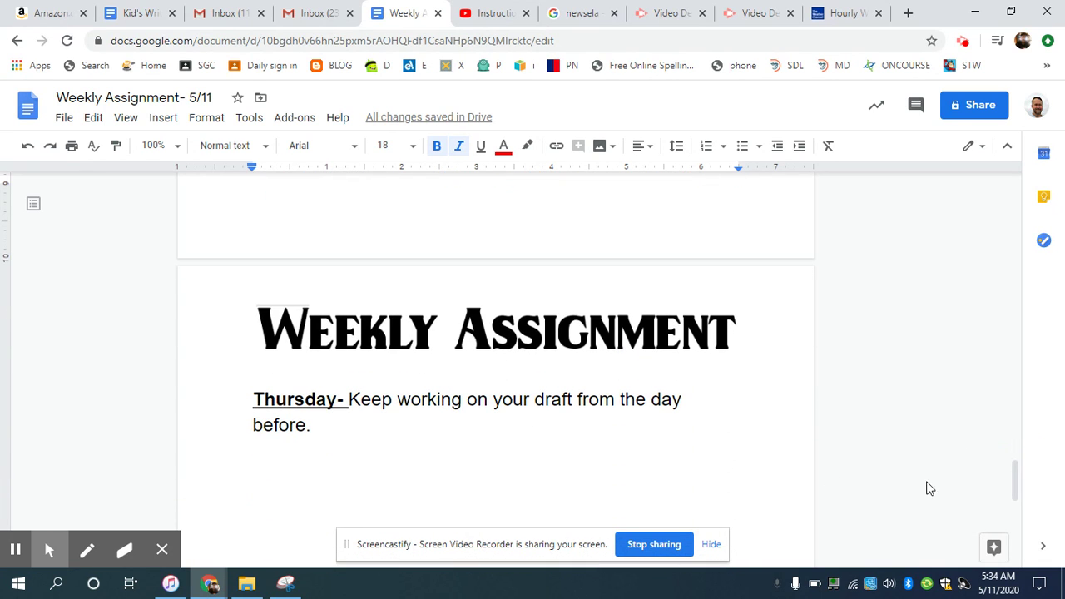
drag(1014, 493, 1053, 504)
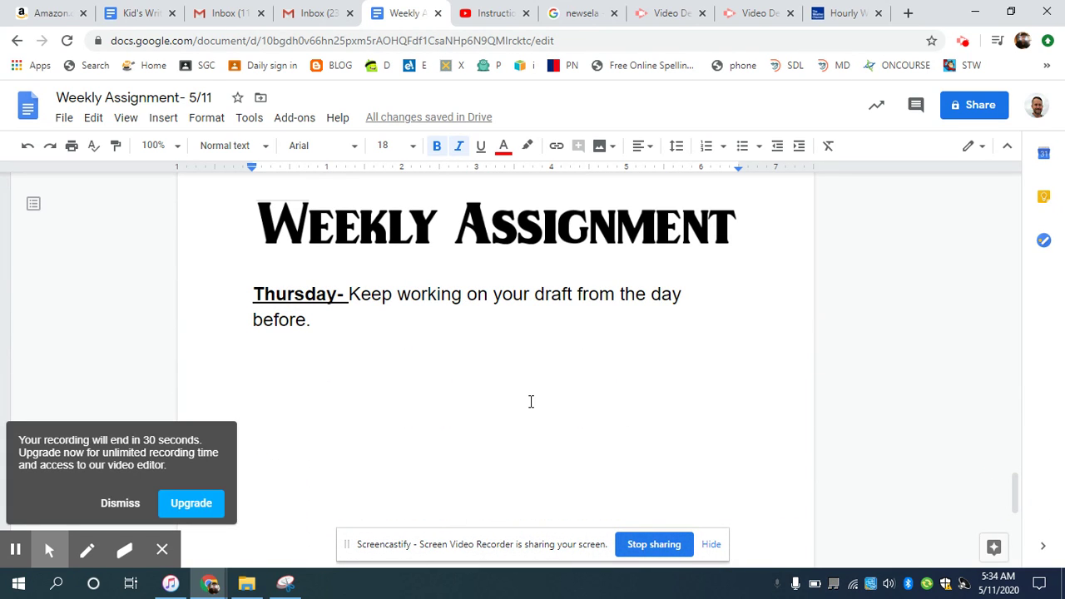